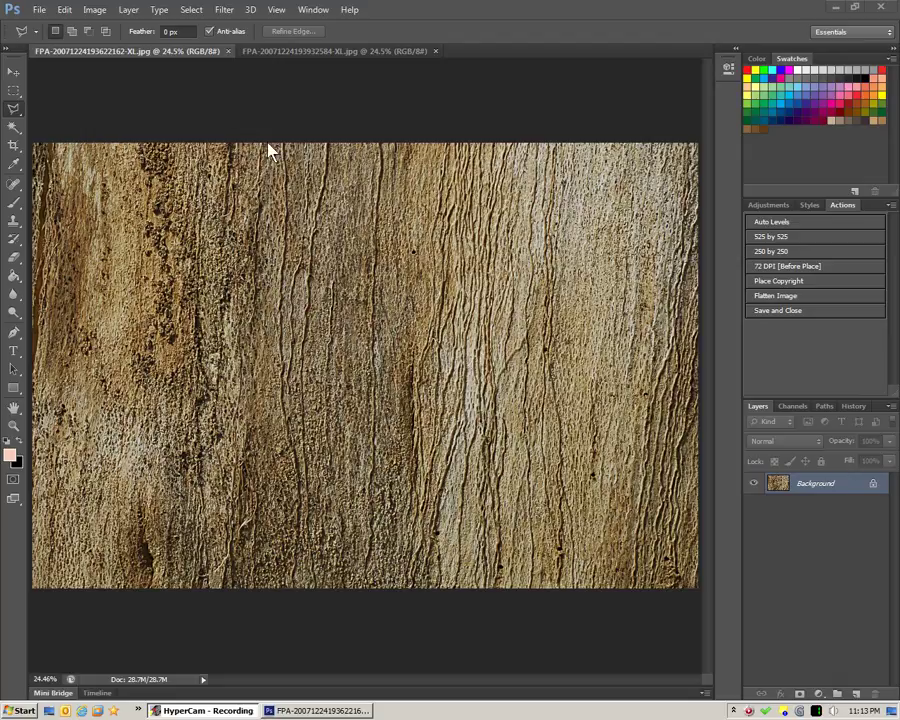
- Compare the elephant photo and bark texture documents by switching between their tabs
{"action": "left_click", "coordinate": [290, 51]}
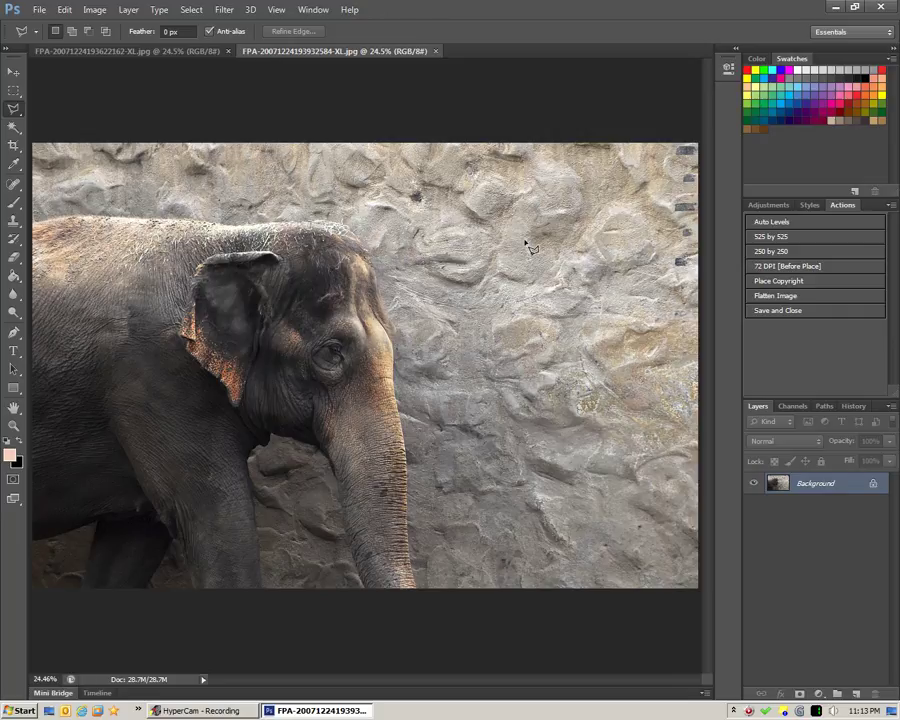
{"action": "left_click", "coordinate": [157, 52]}
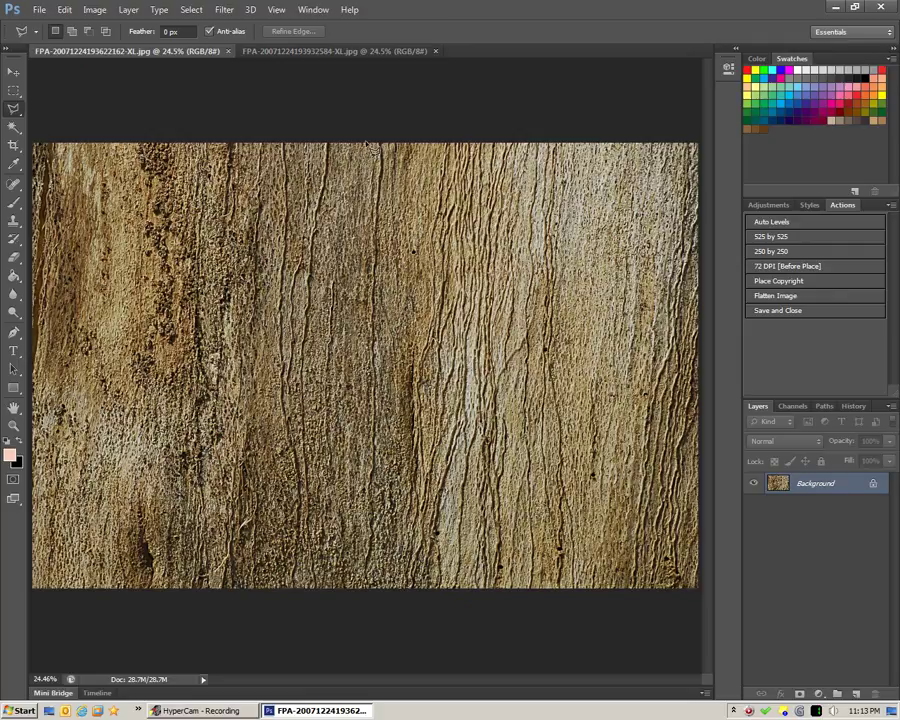
{"action": "left_click", "coordinate": [335, 51]}
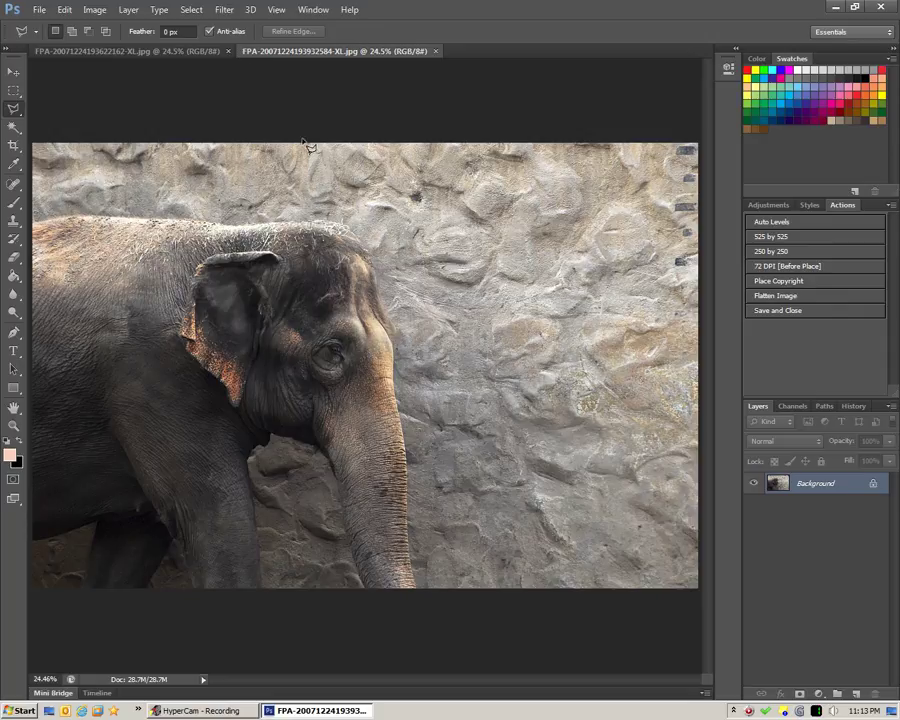
{"action": "left_click", "coordinate": [169, 51]}
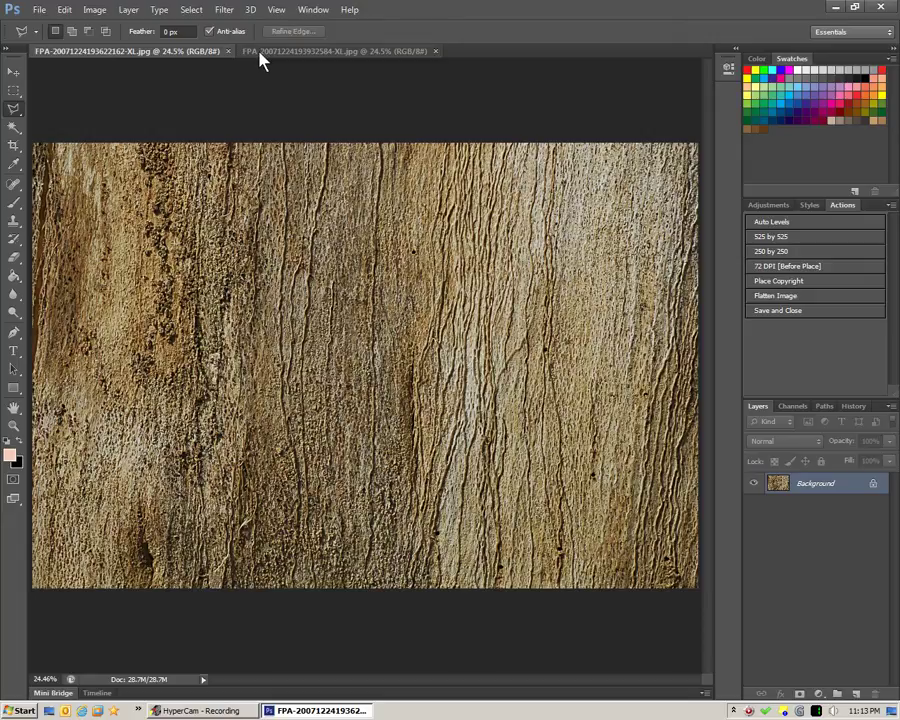
{"action": "left_click", "coordinate": [259, 61]}
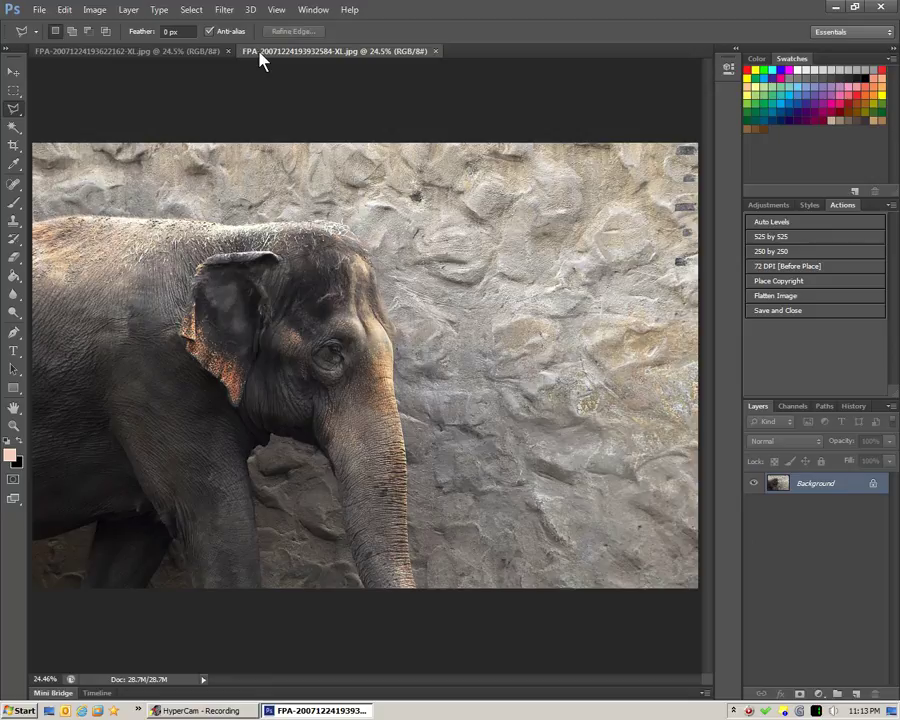
{"action": "left_click", "coordinate": [185, 63]}
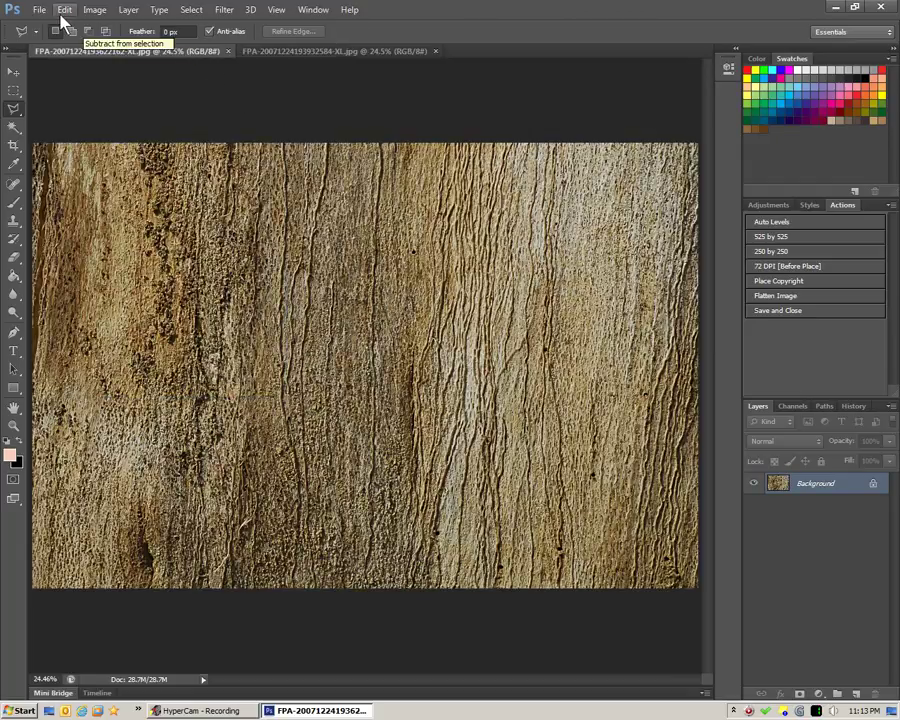
- Check the bark texture's Image Size is 3872 × 2592 pixels, leave it unchanged, and return to the elephant photo
{"action": "left_click", "coordinate": [95, 16]}
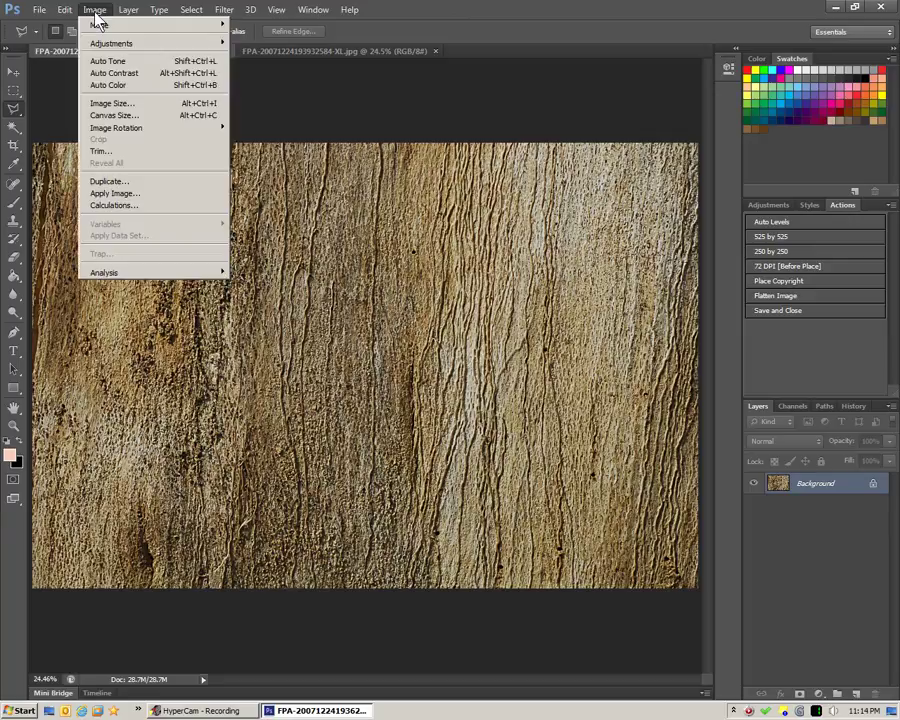
{"action": "left_click", "coordinate": [112, 103]}
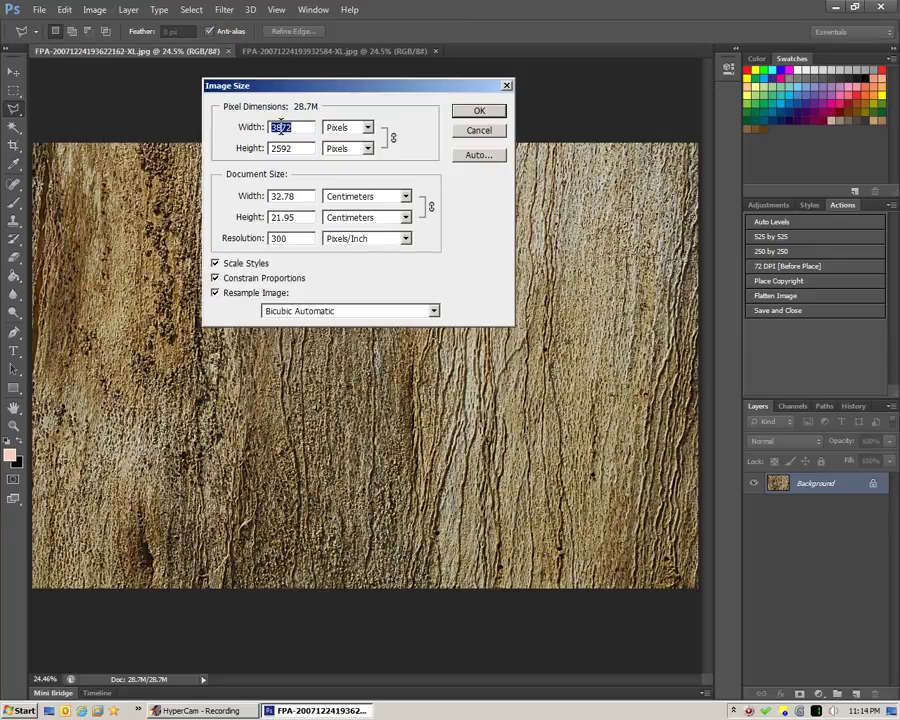
{"action": "left_click", "coordinate": [367, 127]}
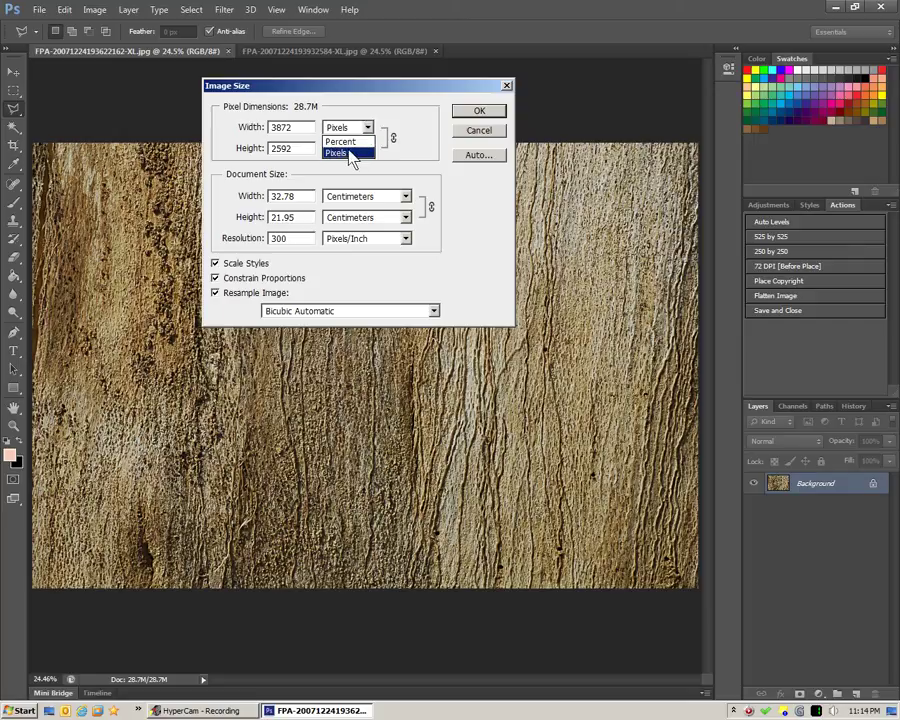
{"action": "left_click", "coordinate": [350, 155]}
{"action": "key", "text": "shift+Tab"}
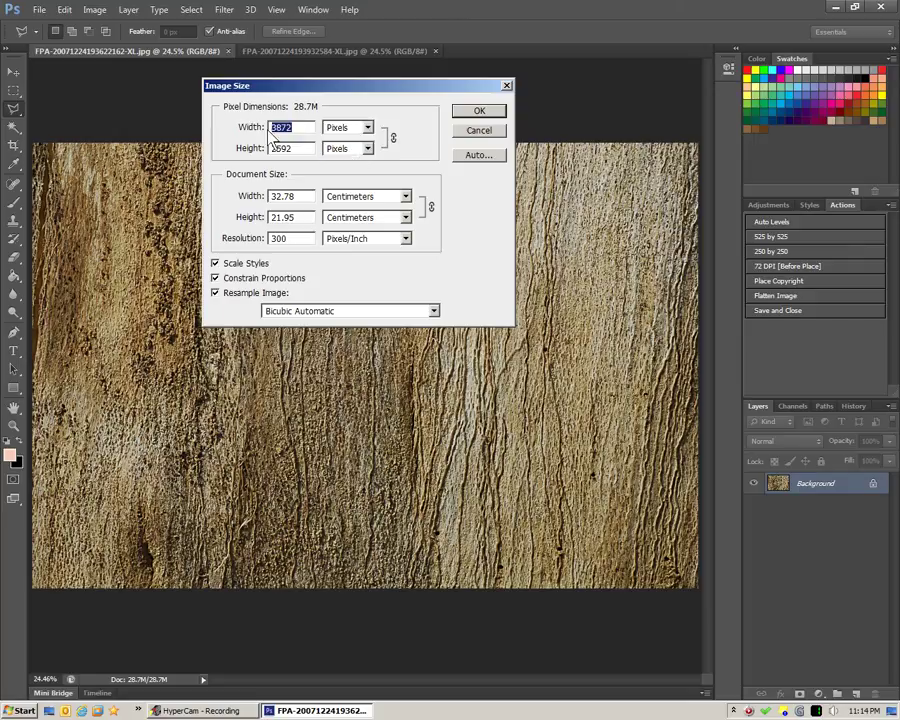
{"action": "key", "text": "Tab"}
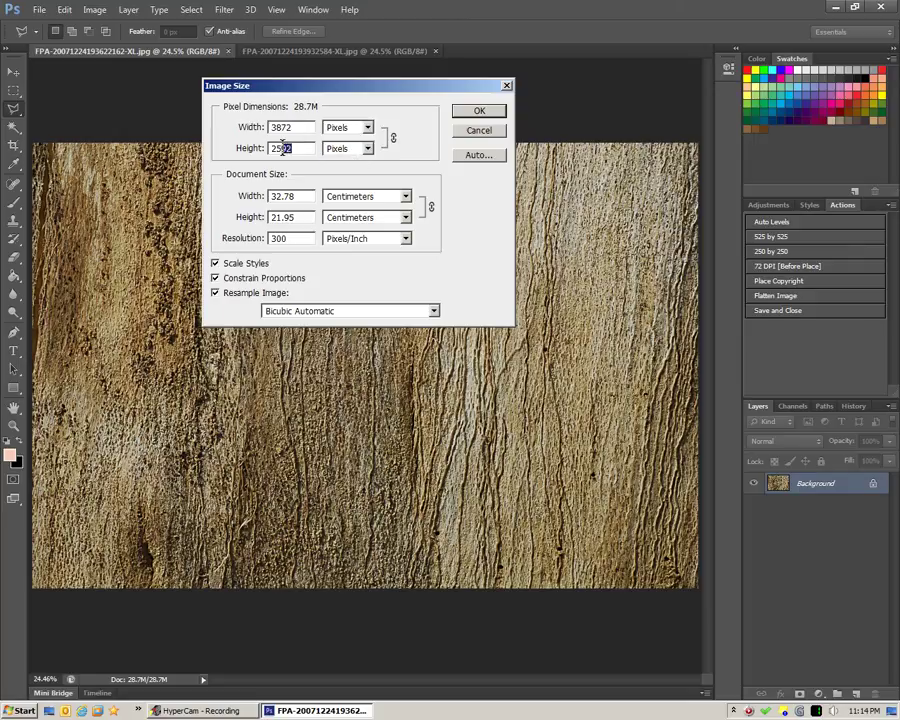
{"action": "left_click", "coordinate": [478, 111]}
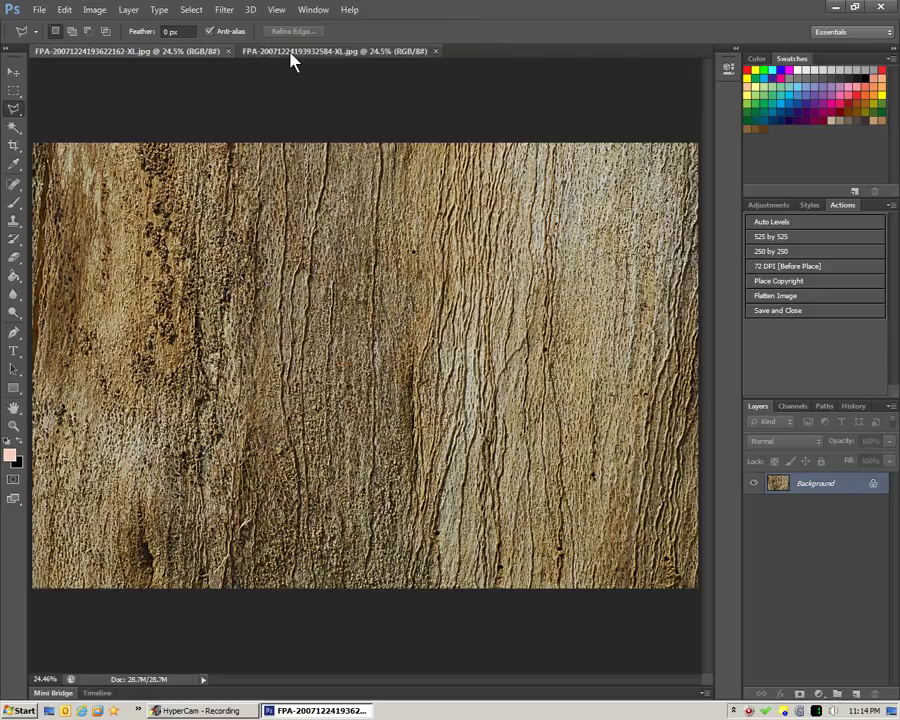
{"action": "left_click", "coordinate": [291, 56]}
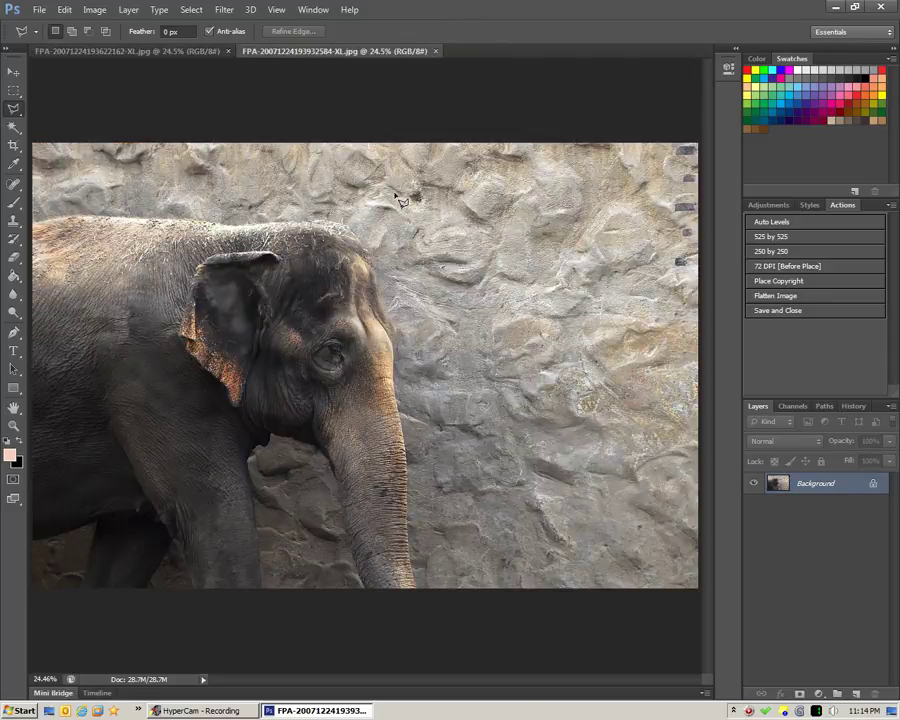
{"action": "left_click", "coordinate": [93, 11]}
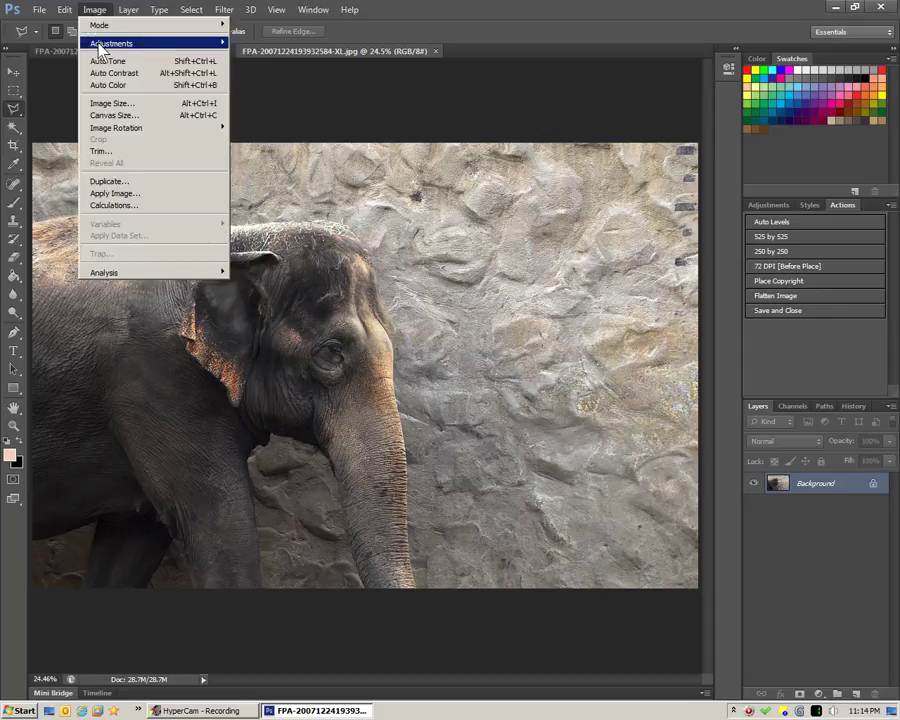
{"action": "left_click", "coordinate": [111, 104]}
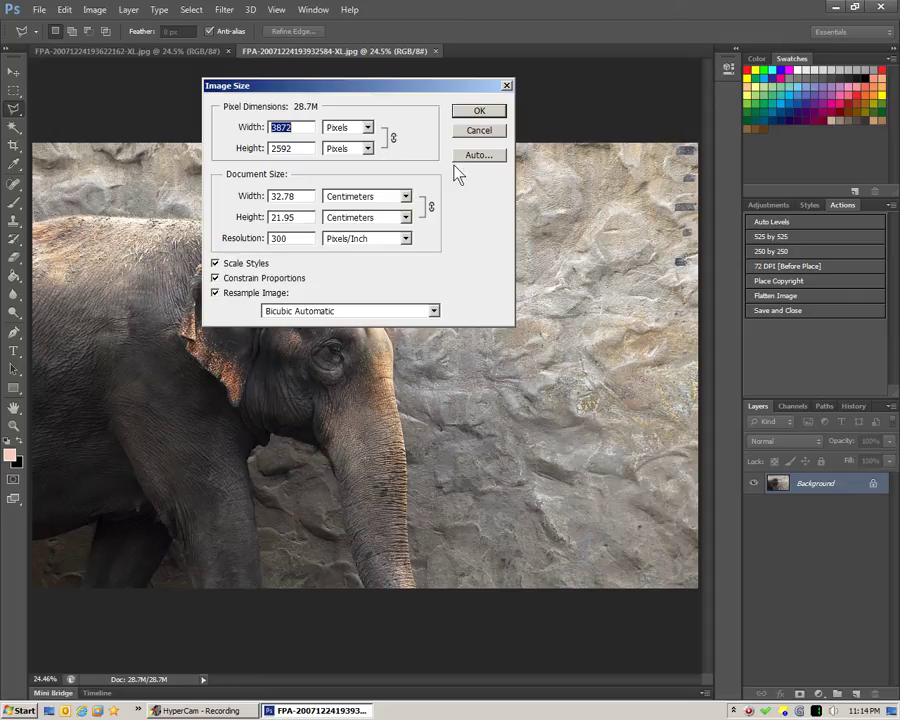
{"action": "left_click", "coordinate": [472, 133]}
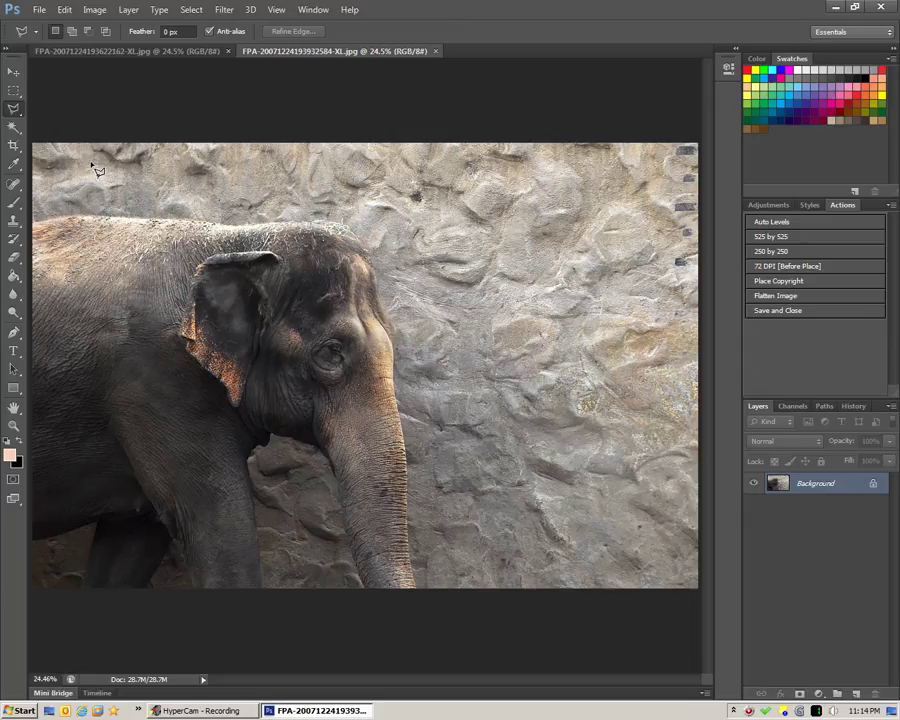
- Select the Polygonal Lasso Tool and zoom in on the elephant's back near the upper left
{"action": "left_click", "coordinate": [11, 114]}
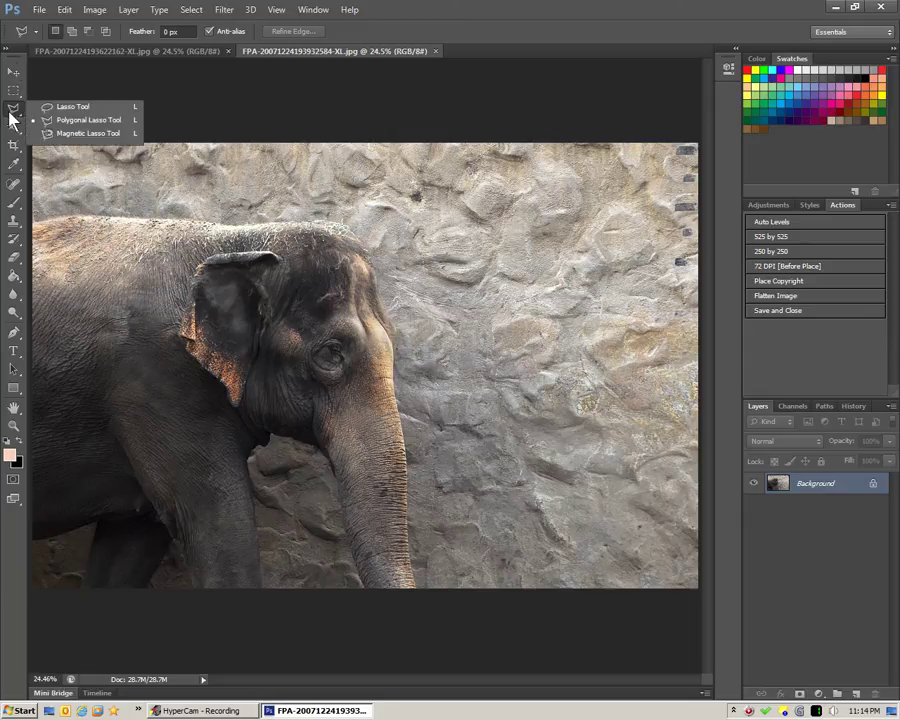
{"action": "left_click", "coordinate": [78, 122]}
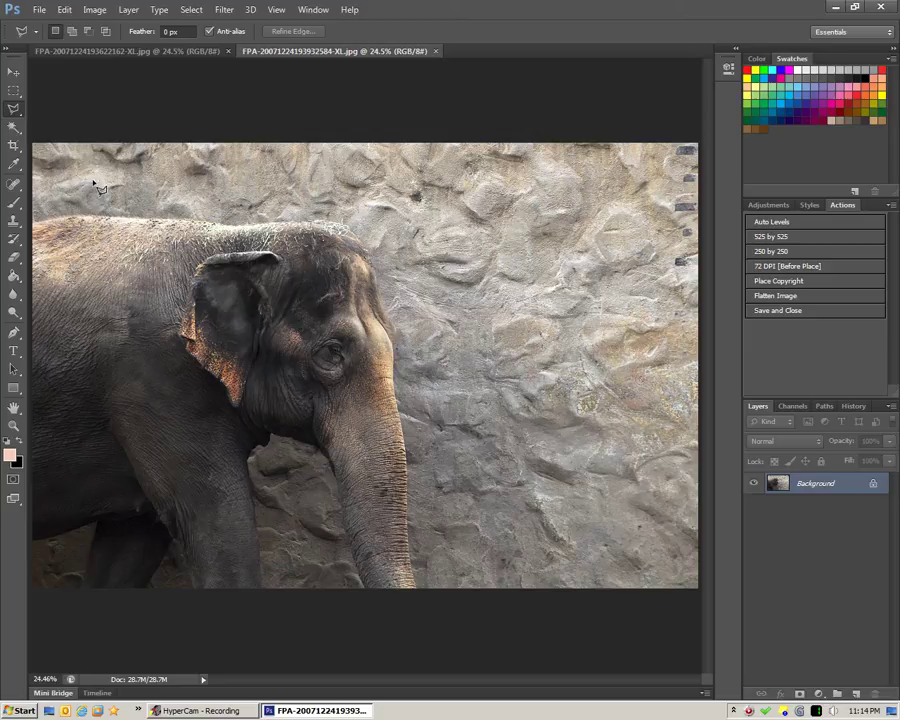
{"action": "left_click", "coordinate": [14, 425]}
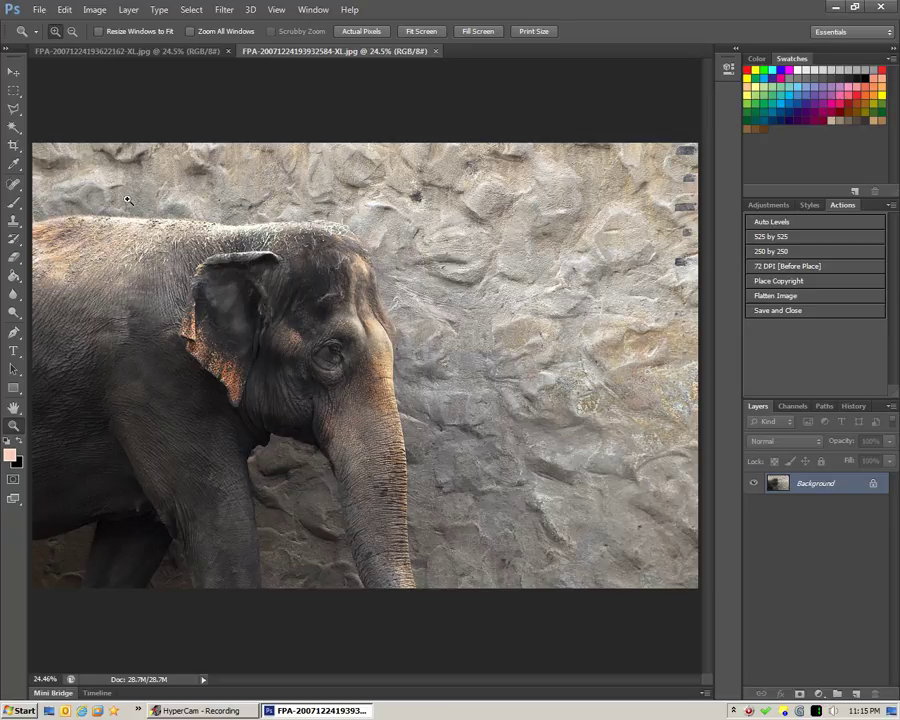
{"action": "left_click_drag", "start_coordinate": [144, 185], "coordinate": [28, 180]}
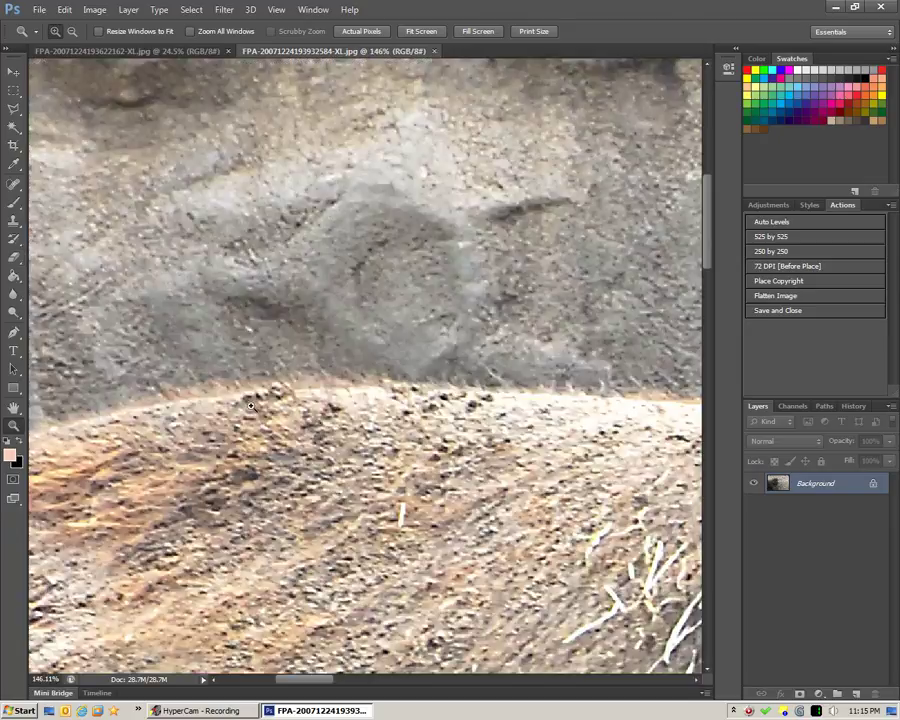
{"action": "left_click", "coordinate": [13, 112]}
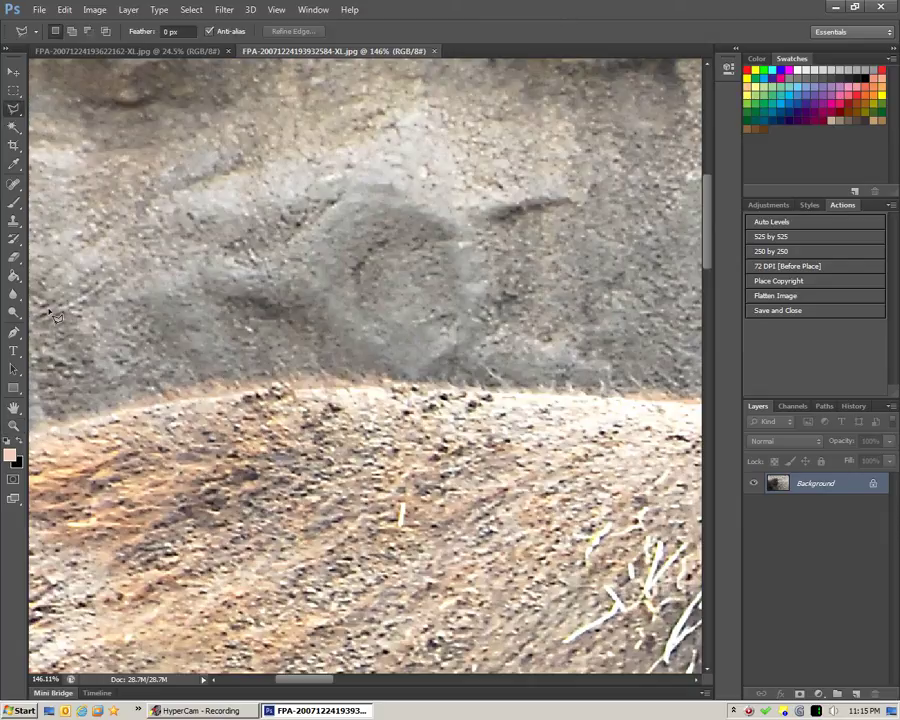
- Place lasso points from the elephant's back edge down the trunk's right edge to the photo bottom
{"action": "left_click", "coordinate": [30, 440]}
{"action": "mouse_move", "coordinate": [183, 399]}
{"action": "left_mouse_down"}
{"action": "mouse_move", "coordinate": [413, 386]}
{"action": "mouse_move", "coordinate": [726, 401]}
{"action": "mouse_move", "coordinate": [199, 388]}
{"action": "mouse_move", "coordinate": [619, 391]}
{"action": "mouse_move", "coordinate": [203, 405]}
{"action": "mouse_move", "coordinate": [430, 405]}
{"action": "mouse_move", "coordinate": [663, 455]}
{"action": "mouse_move", "coordinate": [665, 445]}
{"action": "mouse_move", "coordinate": [706, 446]}
{"action": "mouse_move", "coordinate": [386, 437]}
{"action": "mouse_move", "coordinate": [375, 451]}
{"action": "mouse_move", "coordinate": [367, 450]}
{"action": "mouse_move", "coordinate": [667, 430]}
{"action": "mouse_move", "coordinate": [297, 433]}
{"action": "mouse_move", "coordinate": [570, 425]}
{"action": "mouse_move", "coordinate": [628, 445]}
{"action": "mouse_move", "coordinate": [695, 515]}
{"action": "mouse_move", "coordinate": [521, 683]}
{"action": "mouse_move", "coordinate": [186, 236]}
{"action": "mouse_move", "coordinate": [318, 256]}
{"action": "mouse_move", "coordinate": [392, 296]}
{"action": "mouse_move", "coordinate": [441, 336]}
{"action": "mouse_move", "coordinate": [504, 448]}
{"action": "mouse_move", "coordinate": [518, 292]}
{"action": "mouse_move", "coordinate": [543, 333]}
{"action": "mouse_move", "coordinate": [552, 425]}
{"action": "mouse_move", "coordinate": [632, 654]}
{"action": "left_mouse_up"}
{"action": "scroll", "coordinate": [504, 448], "scroll_direction": "down", "scroll_amount": 5}
{"action": "scroll", "coordinate": [620, 620], "scroll_direction": "down", "scroll_amount": 5}
{"action": "mouse_move", "coordinate": [600, 237]}
{"action": "left_mouse_down"}
{"action": "mouse_move", "coordinate": [624, 275]}
{"action": "mouse_move", "coordinate": [636, 275]}
{"action": "mouse_move", "coordinate": [628, 276]}
{"action": "mouse_move", "coordinate": [657, 327]}
{"action": "mouse_move", "coordinate": [640, 403]}
{"action": "mouse_move", "coordinate": [653, 500]}
{"action": "mouse_move", "coordinate": [648, 600]}
{"action": "mouse_move", "coordinate": [652, 480]}
{"action": "mouse_move", "coordinate": [644, 473]}
{"action": "mouse_move", "coordinate": [650, 530]}
{"action": "left_mouse_up"}
{"action": "left_click_drag", "start_coordinate": [646, 583], "coordinate": [648, 638]}
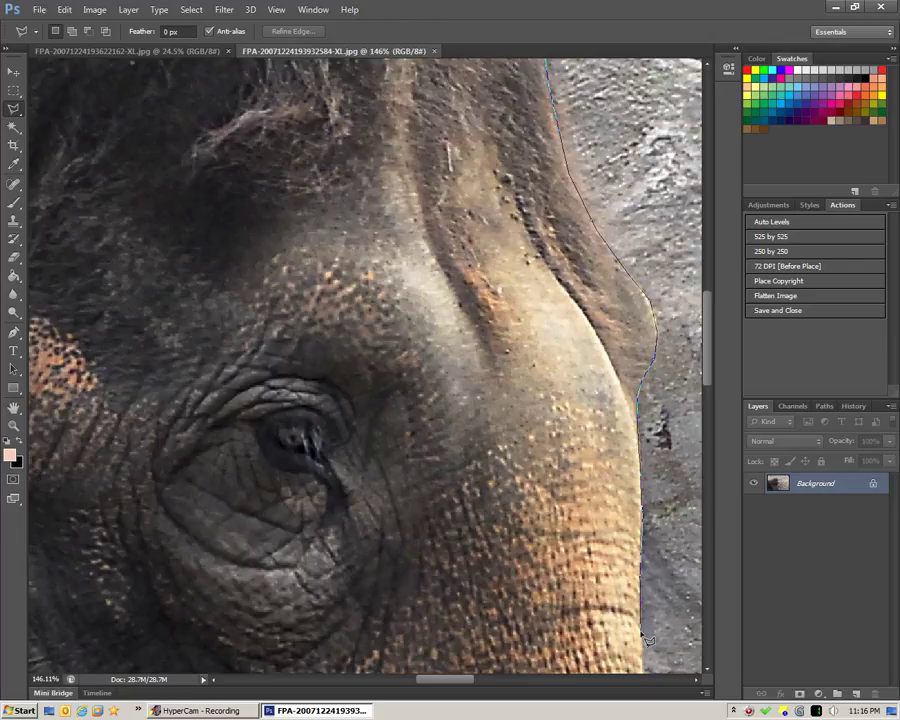
{"action": "scroll", "coordinate": [648, 640], "scroll_direction": "down", "scroll_amount": 5}
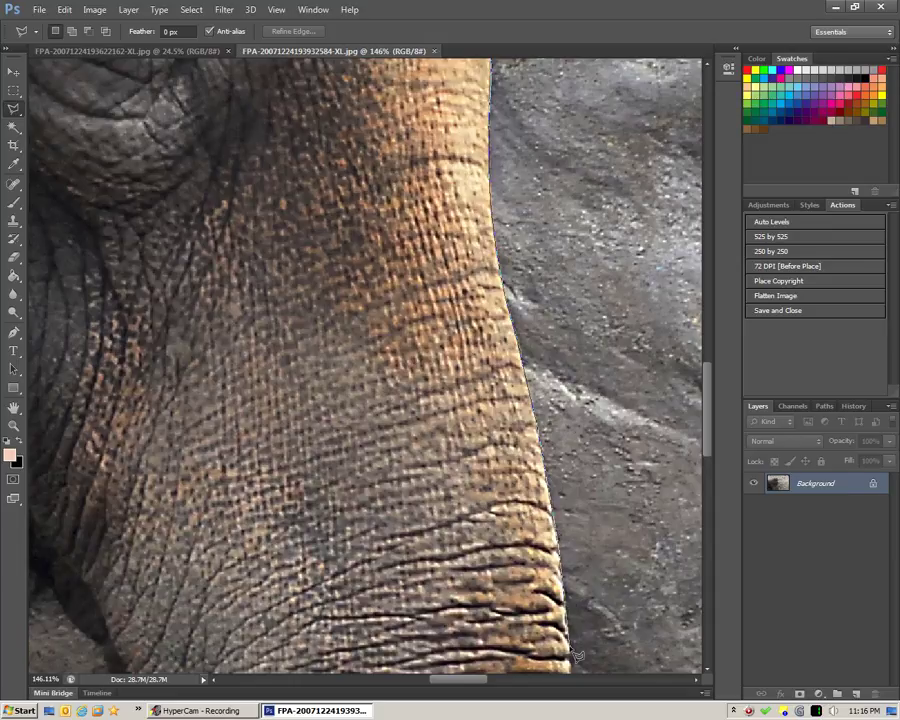
{"action": "left_click_drag", "start_coordinate": [577, 659], "coordinate": [585, 160]}
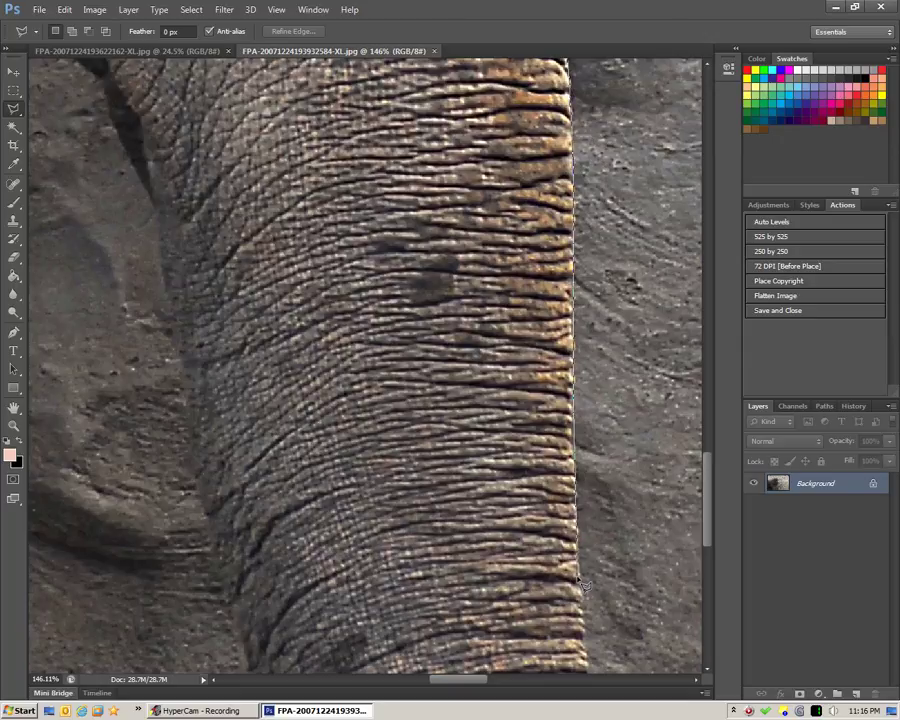
{"action": "scroll", "coordinate": [594, 645], "scroll_direction": "down", "scroll_amount": 5}
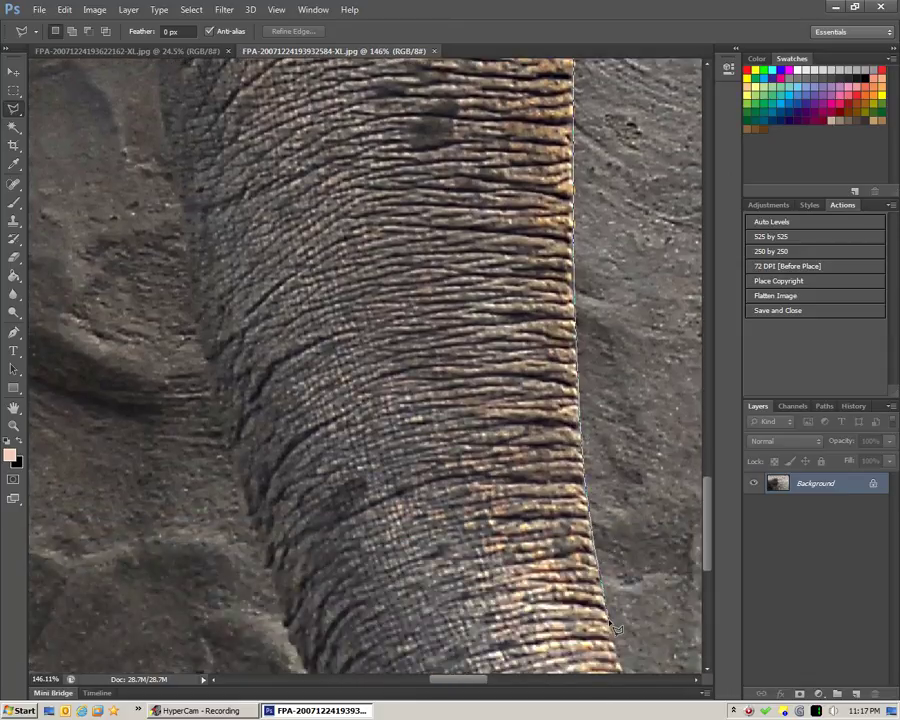
{"action": "scroll", "coordinate": [616, 630], "scroll_direction": "down", "scroll_amount": 5}
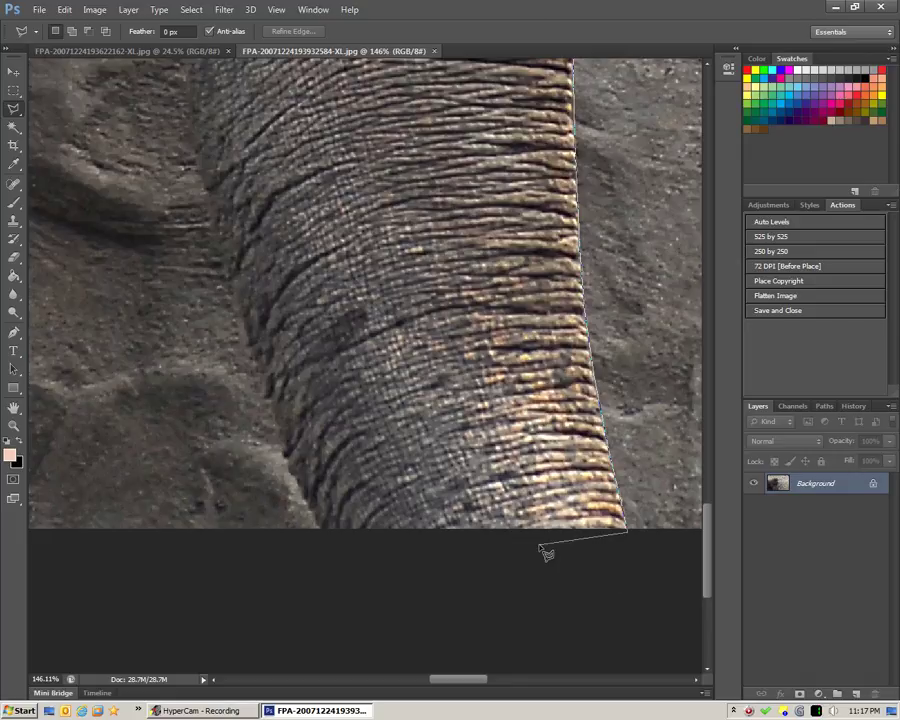
- Trace the outline around the trunk tip, up its left edge and along the crease beside it
{"action": "left_click", "coordinate": [408, 566]}
{"action": "left_click", "coordinate": [322, 531]}
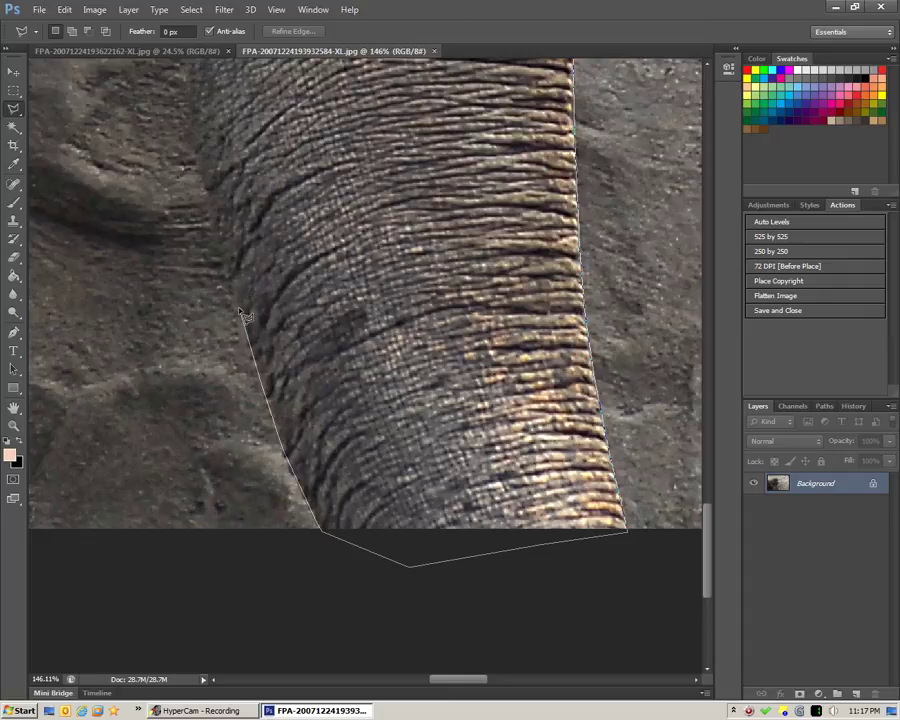
{"action": "left_click", "coordinate": [207, 204]}
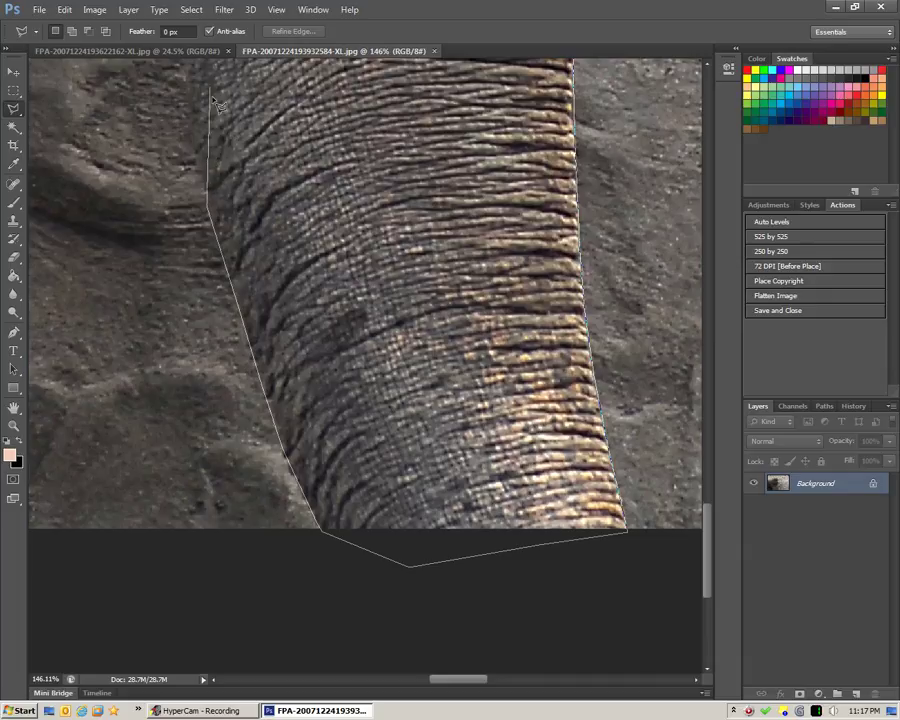
{"action": "scroll", "coordinate": [230, 142], "scroll_direction": "up", "scroll_amount": 3}
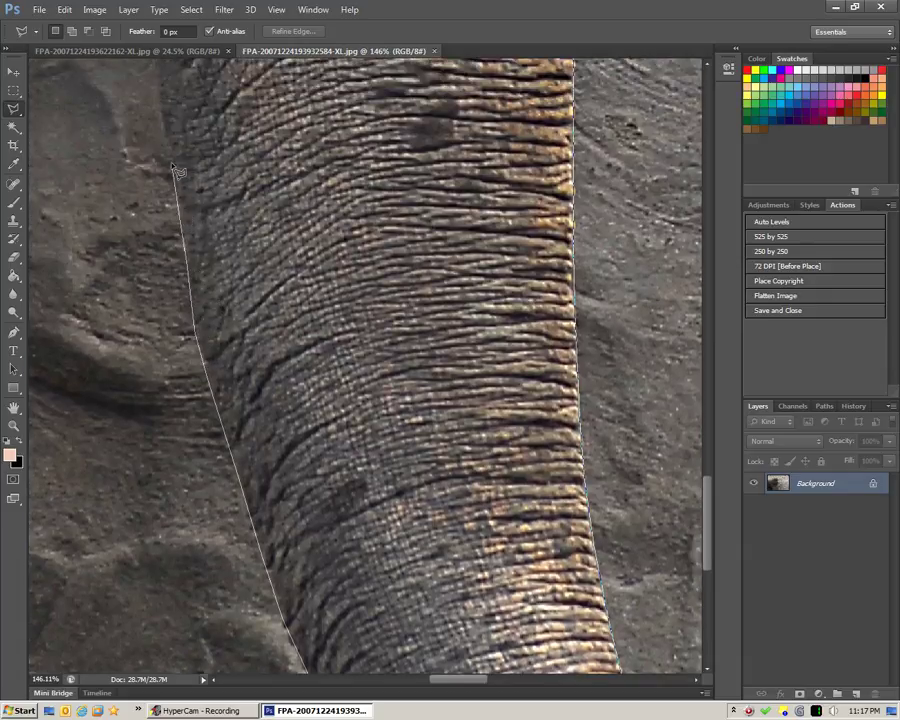
{"action": "scroll", "coordinate": [178, 170], "scroll_direction": "up", "scroll_amount": 4}
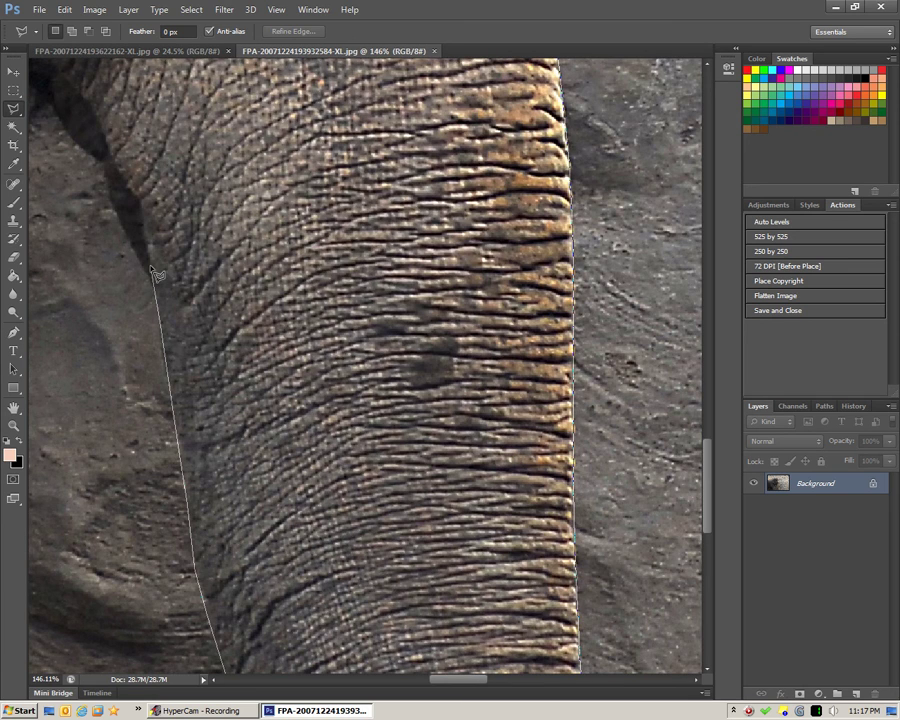
{"action": "scroll", "coordinate": [152, 270], "scroll_direction": "left", "scroll_amount": 3}
{"action": "scroll", "coordinate": [300, 350], "scroll_direction": "up", "scroll_amount": 4}
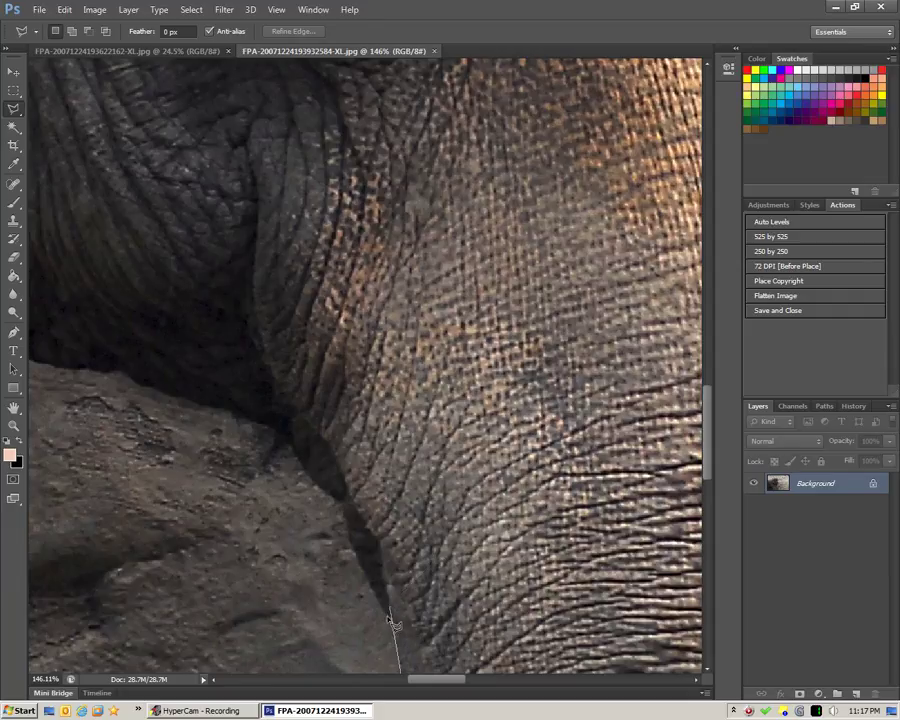
{"action": "left_click", "coordinate": [376, 592]}
{"action": "left_click", "coordinate": [342, 505]}
{"action": "left_click", "coordinate": [273, 428]}
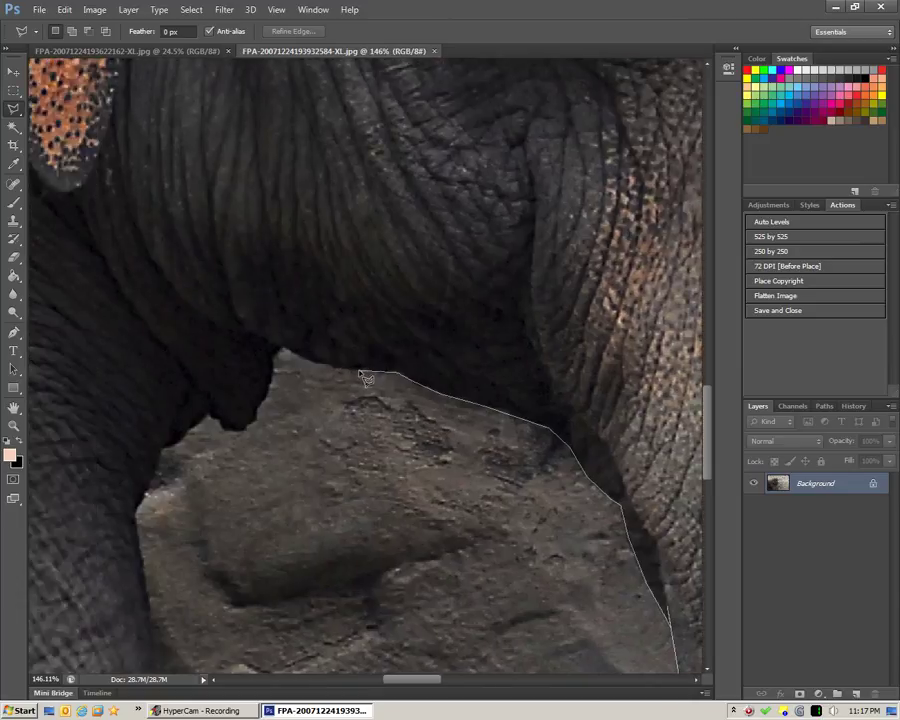
- Carry the outline around the jaw and down the front leg's edge
{"action": "left_click", "coordinate": [282, 351]}
{"action": "left_click", "coordinate": [247, 431]}
{"action": "left_click", "coordinate": [210, 418]}
{"action": "left_click", "coordinate": [137, 516]}
{"action": "scroll", "coordinate": [158, 452], "scroll_direction": "down", "scroll_amount": 5}
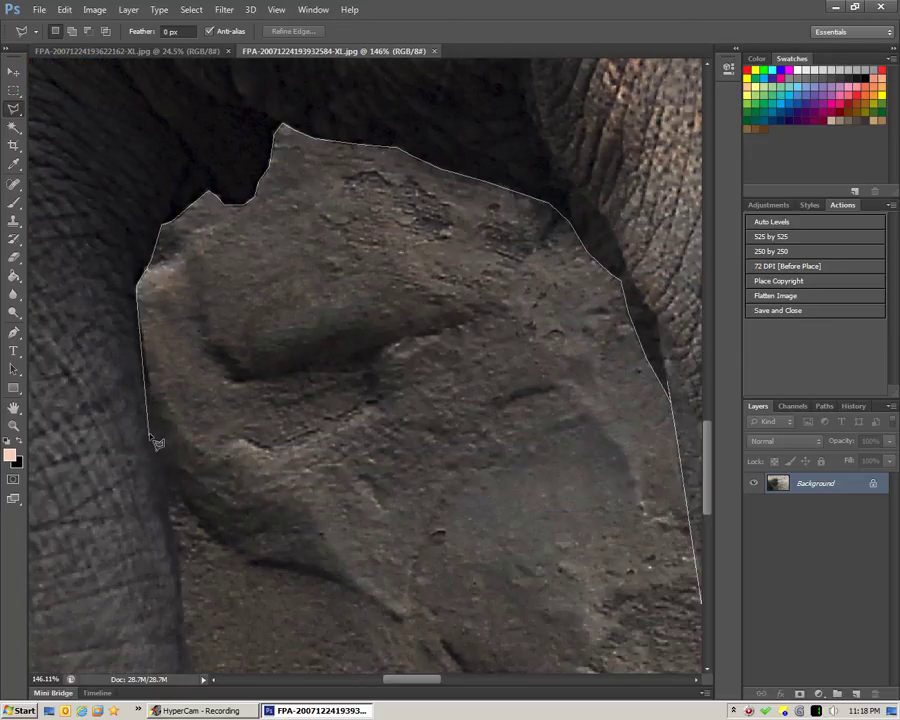
{"action": "left_click", "coordinate": [177, 555]}
{"action": "scroll", "coordinate": [186, 628], "scroll_direction": "down", "scroll_amount": 10}
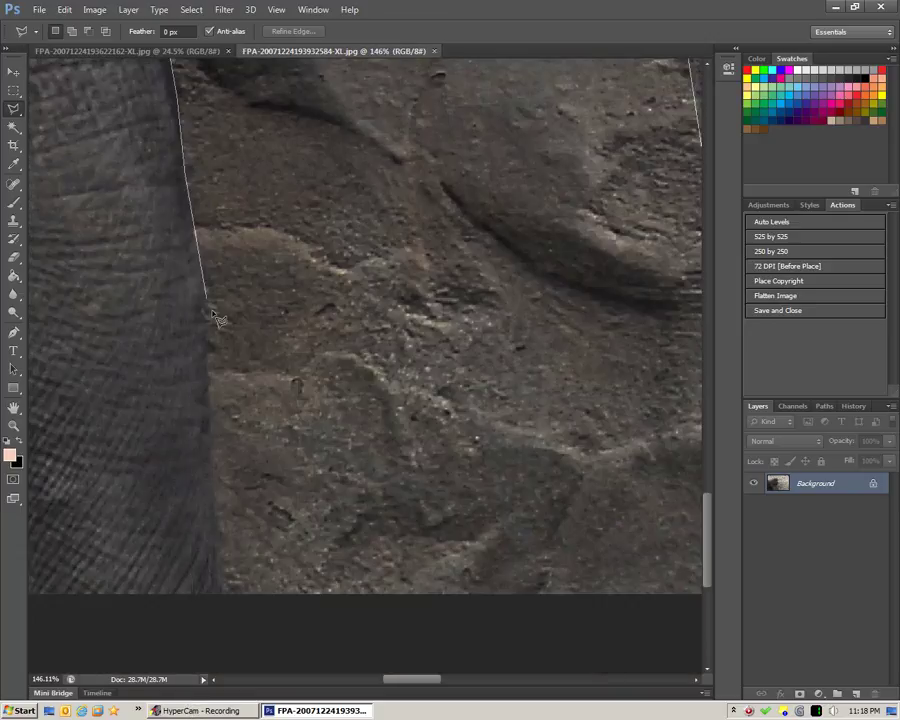
{"action": "left_click", "coordinate": [207, 301]}
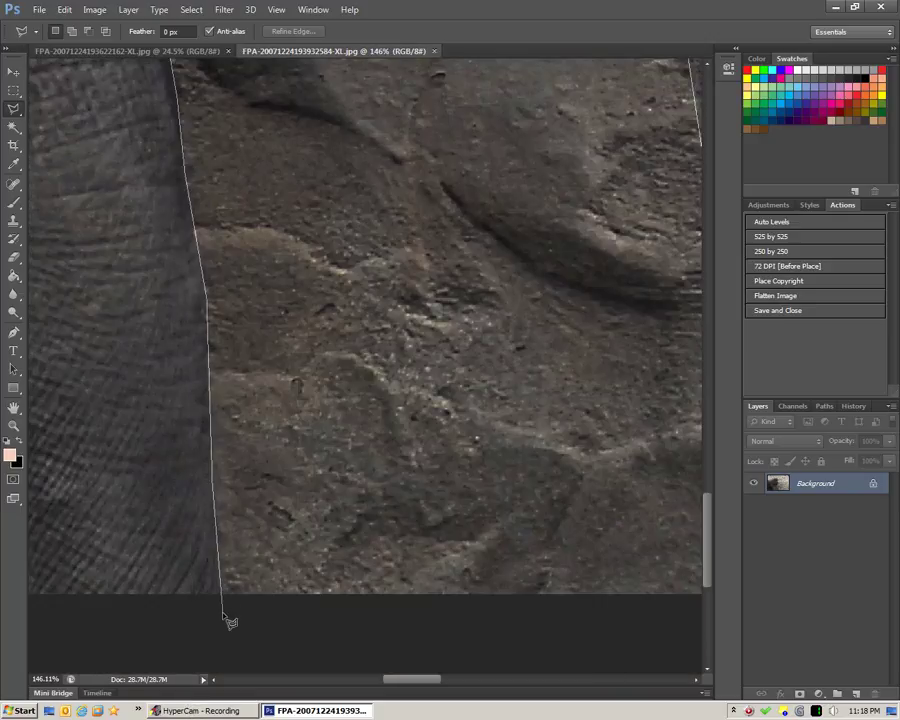
- Trace below the legs, around the gap between them and the back leg, then close the selection
{"action": "left_click", "coordinate": [125, 637]}
{"action": "scroll", "coordinate": [140, 642], "scroll_direction": "left", "scroll_amount": 10}
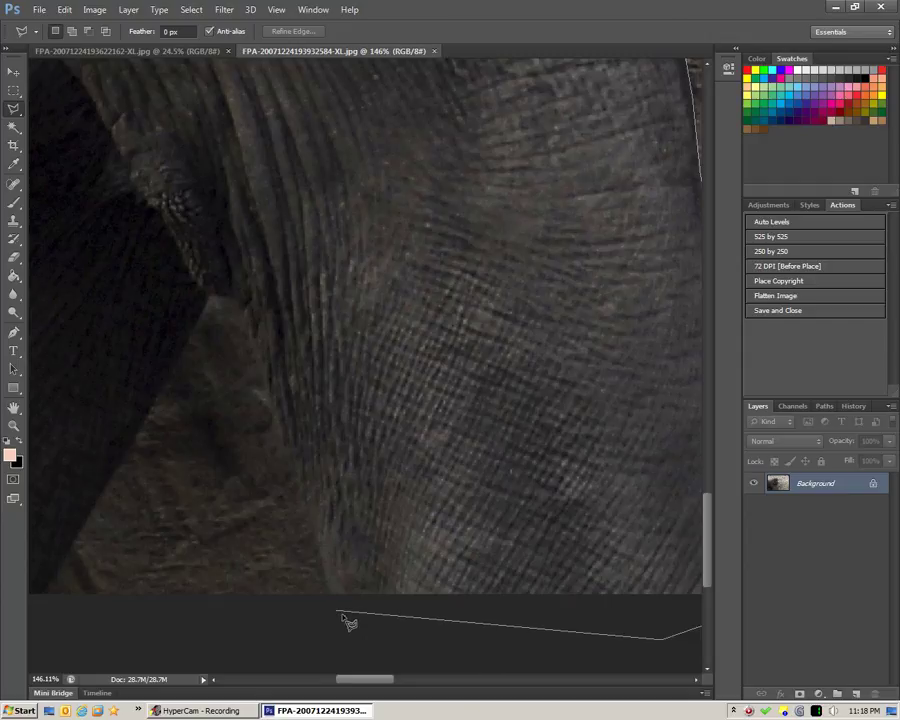
{"action": "left_click", "coordinate": [329, 607]}
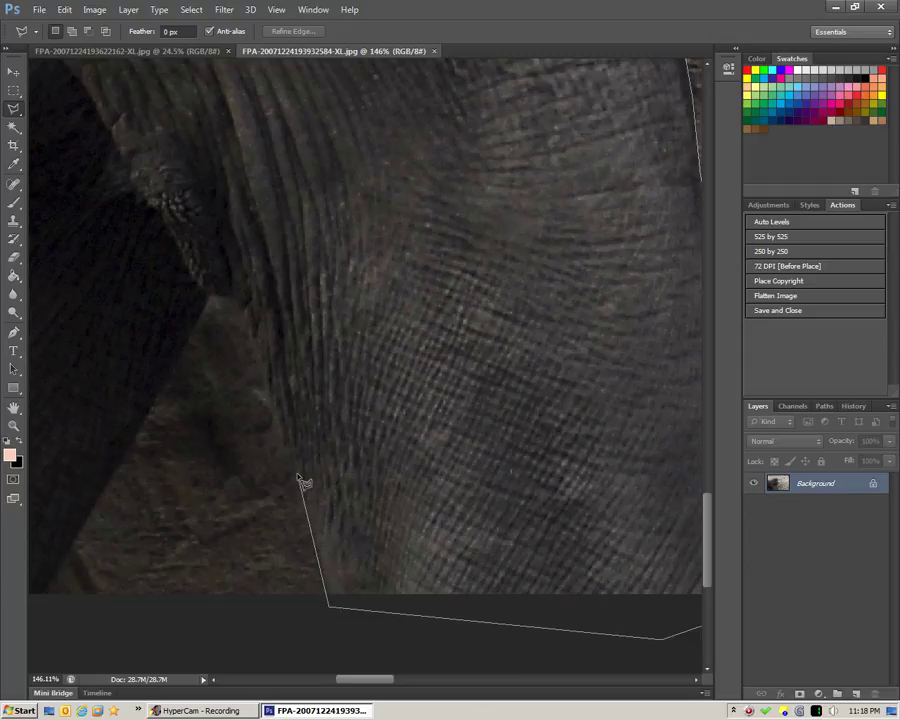
{"action": "left_click", "coordinate": [240, 309]}
{"action": "left_click", "coordinate": [210, 299]}
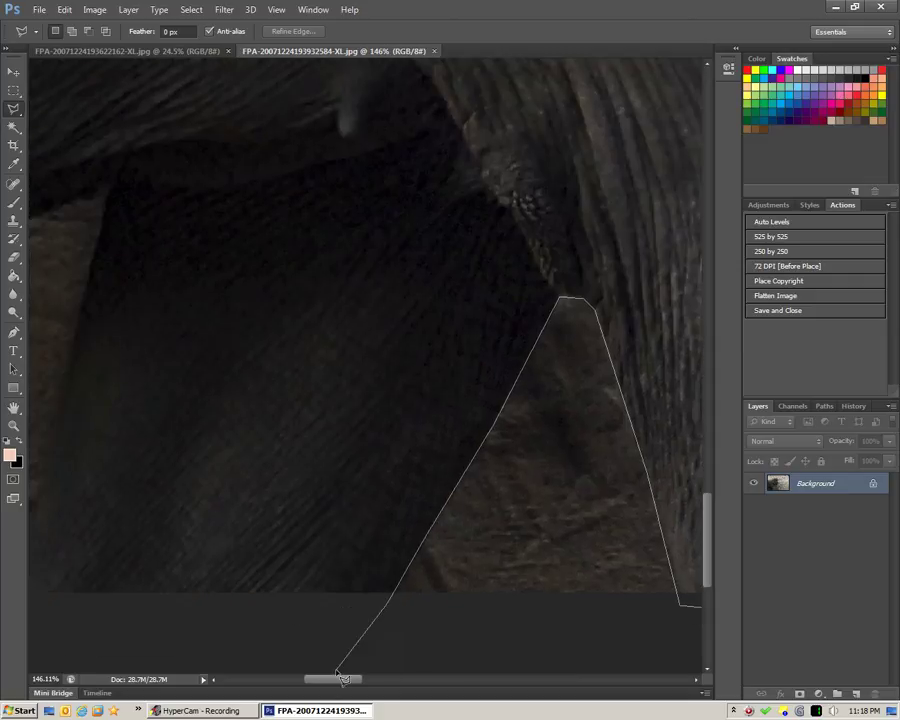
{"action": "left_click", "coordinate": [378, 598]}
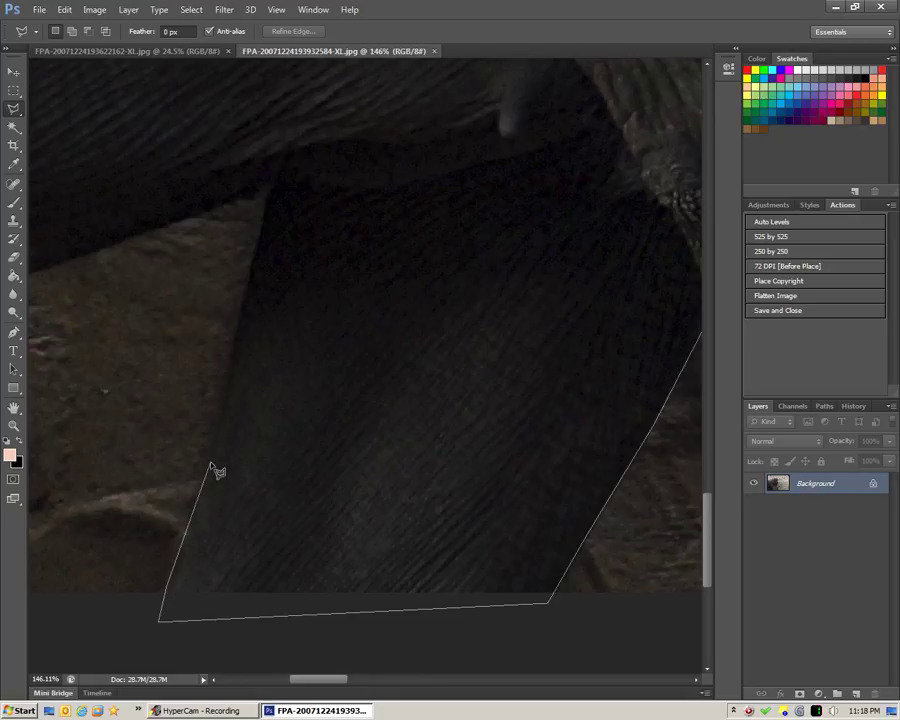
{"action": "left_click", "coordinate": [265, 194]}
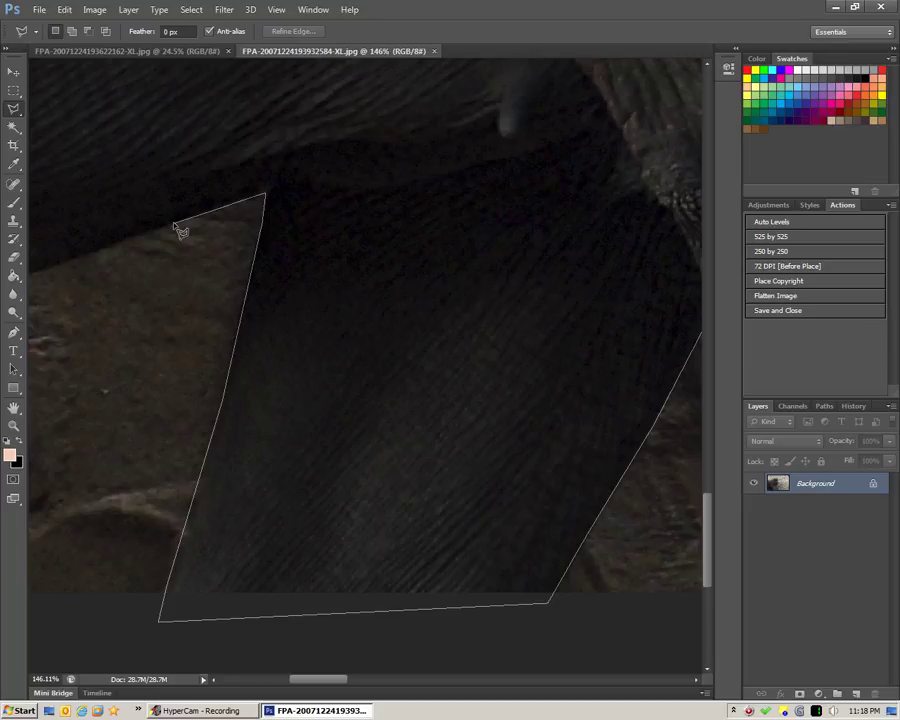
{"action": "scroll", "coordinate": [180, 231], "scroll_direction": "left", "scroll_amount": 5}
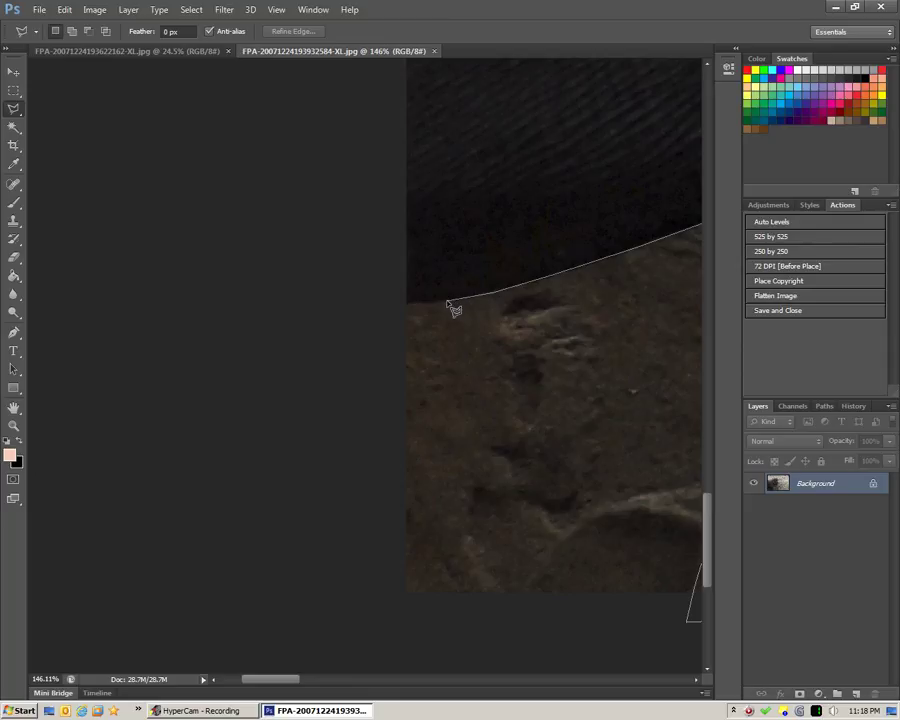
{"action": "left_click", "coordinate": [390, 305]}
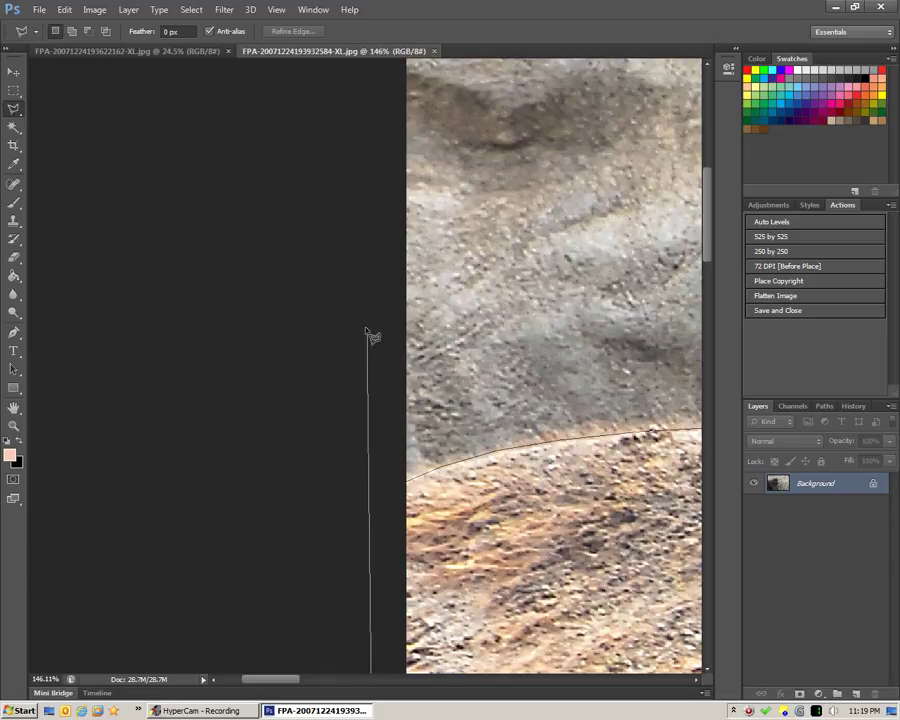
{"action": "double_click", "coordinate": [408, 487]}
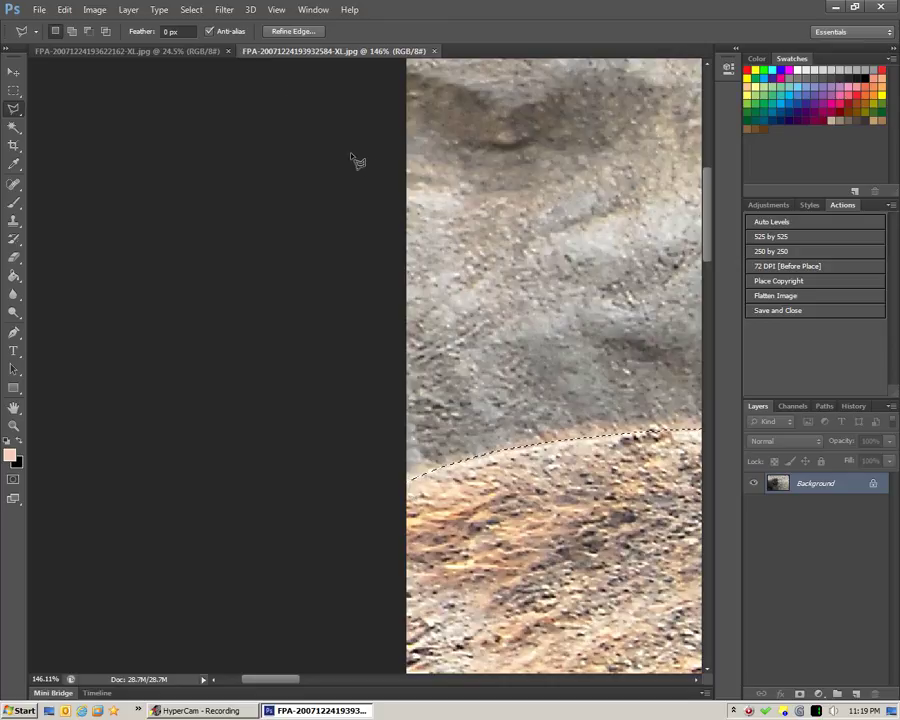
- Fit the image on screen and save the elephant selection as a channel named 'Main'
{"action": "left_click", "coordinate": [276, 12]}
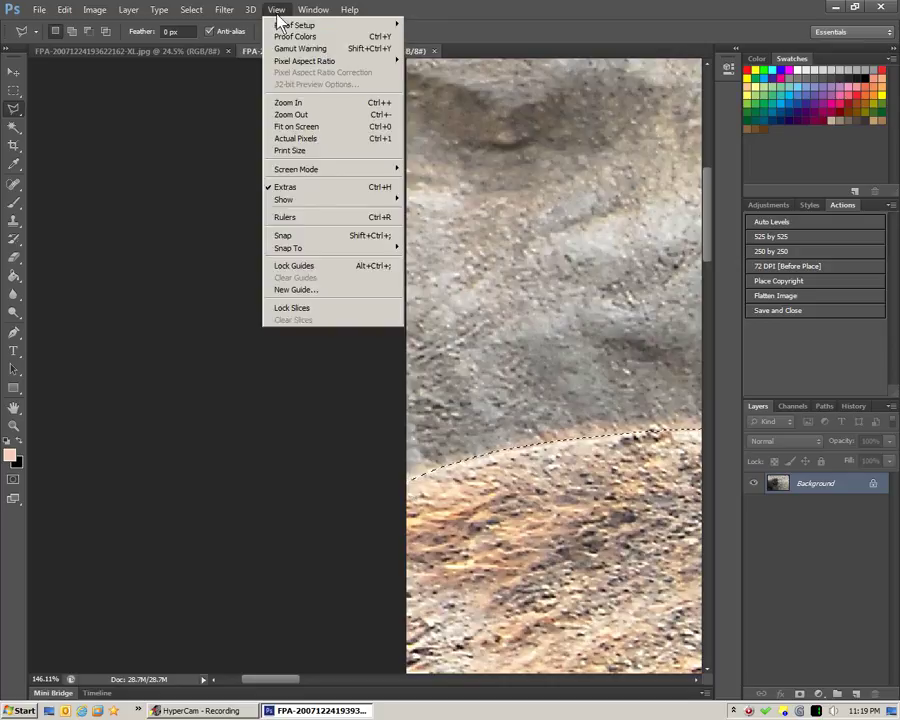
{"action": "left_click", "coordinate": [290, 128]}
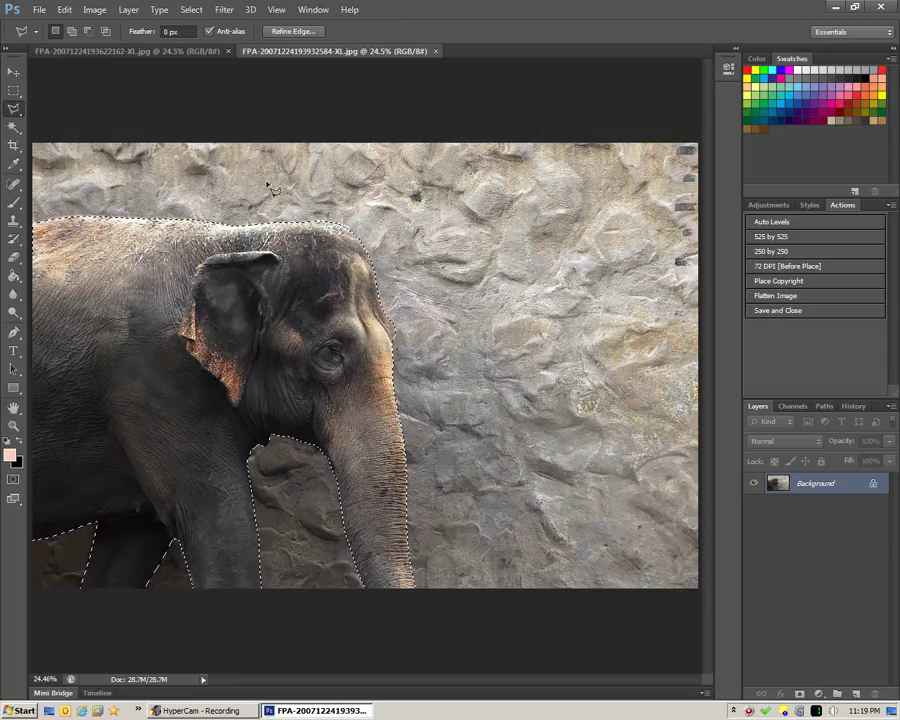
{"action": "left_click", "coordinate": [191, 9]}
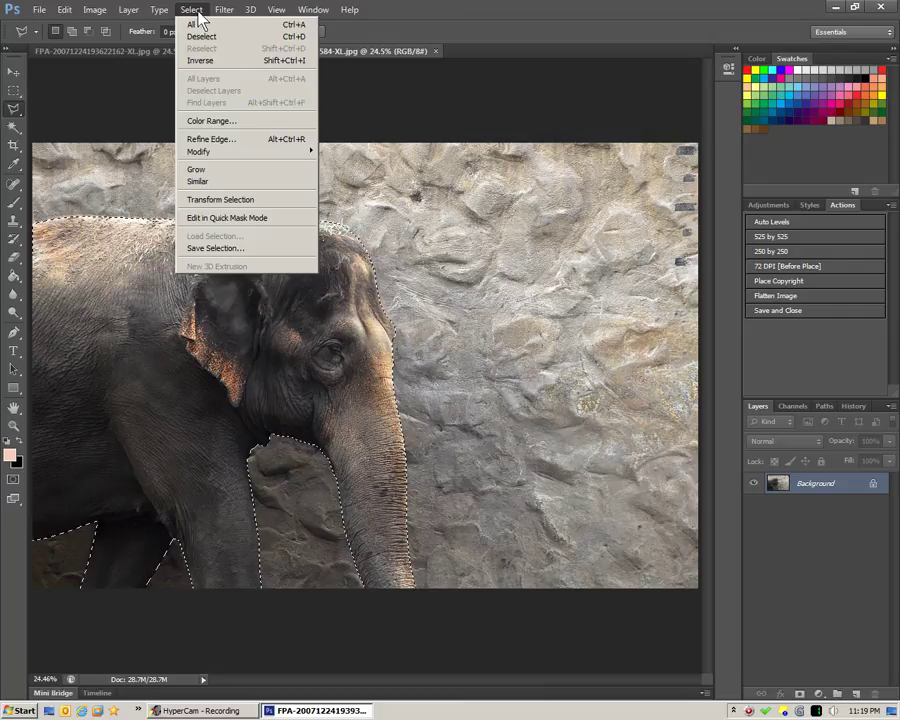
{"action": "left_click", "coordinate": [200, 251]}
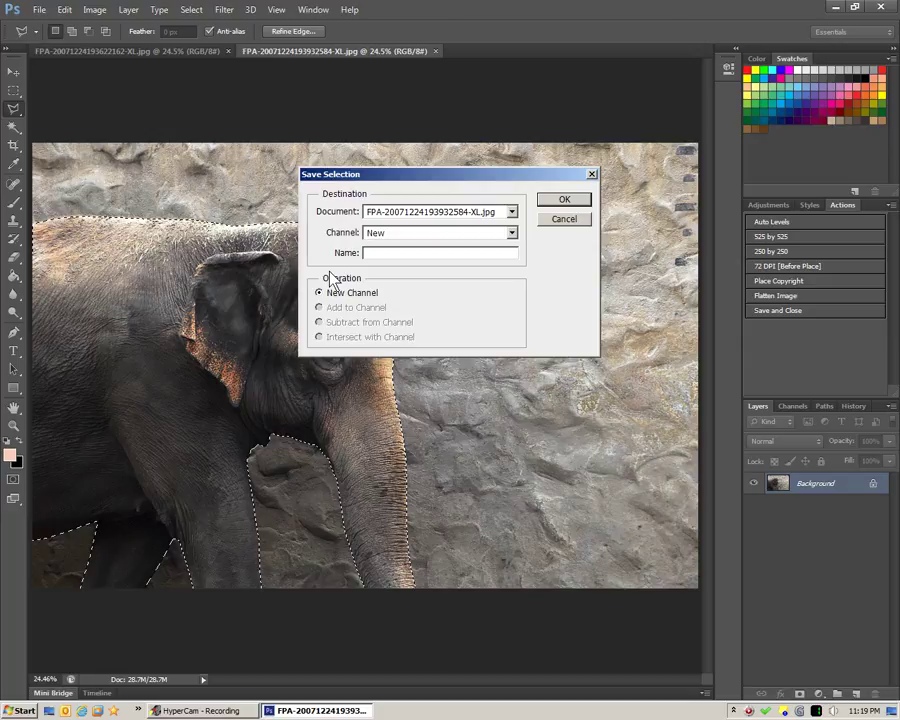
{"action": "type", "text": "Main"}
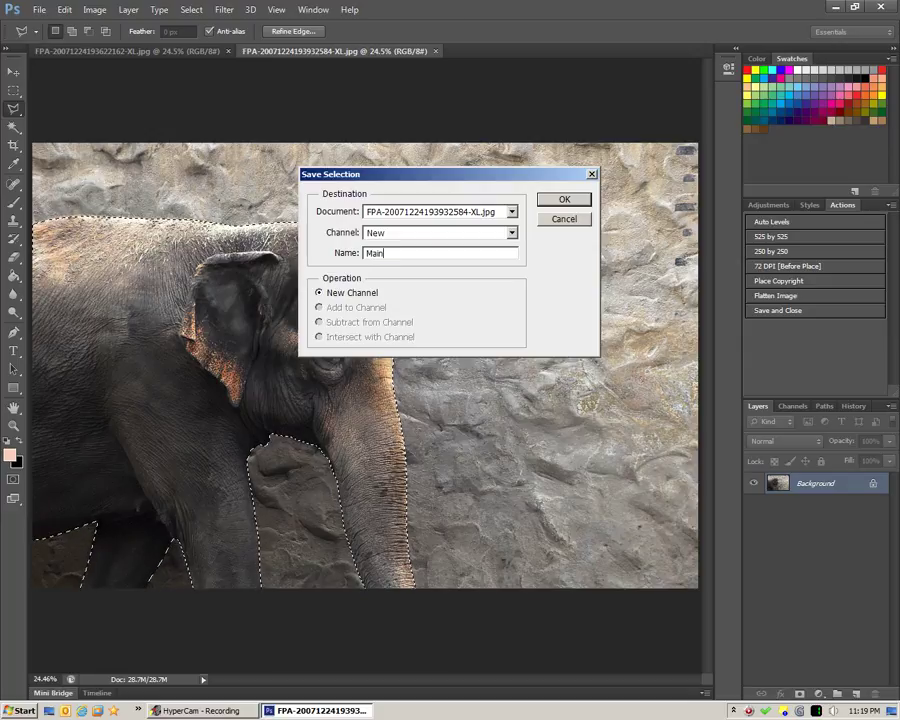
{"action": "left_click", "coordinate": [564, 200]}
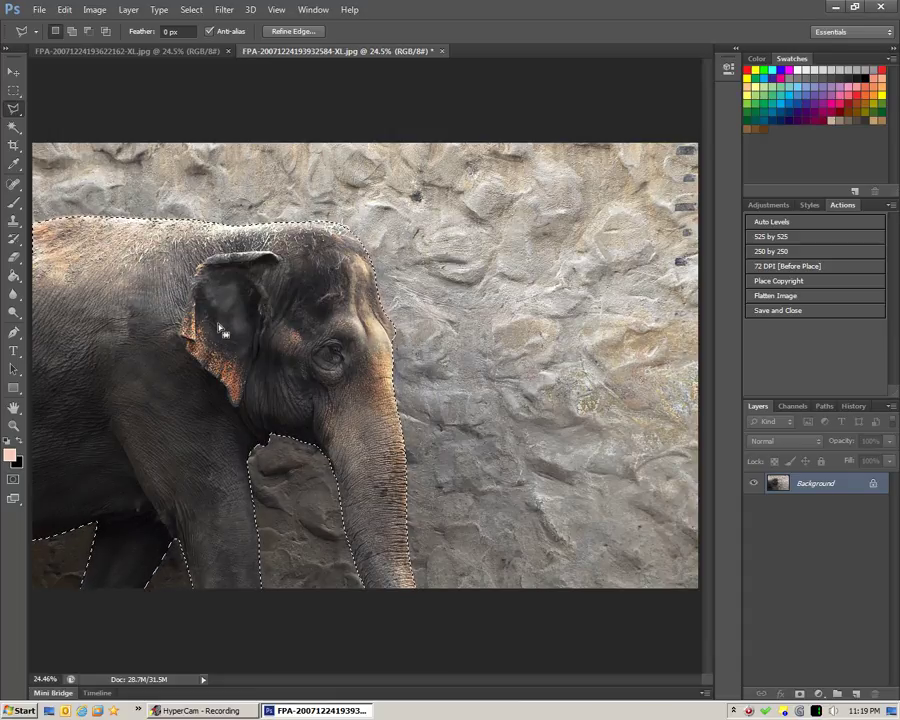
- Copy the selected elephant and paste it as the new Layer 1
{"action": "left_click", "coordinate": [66, 12]}
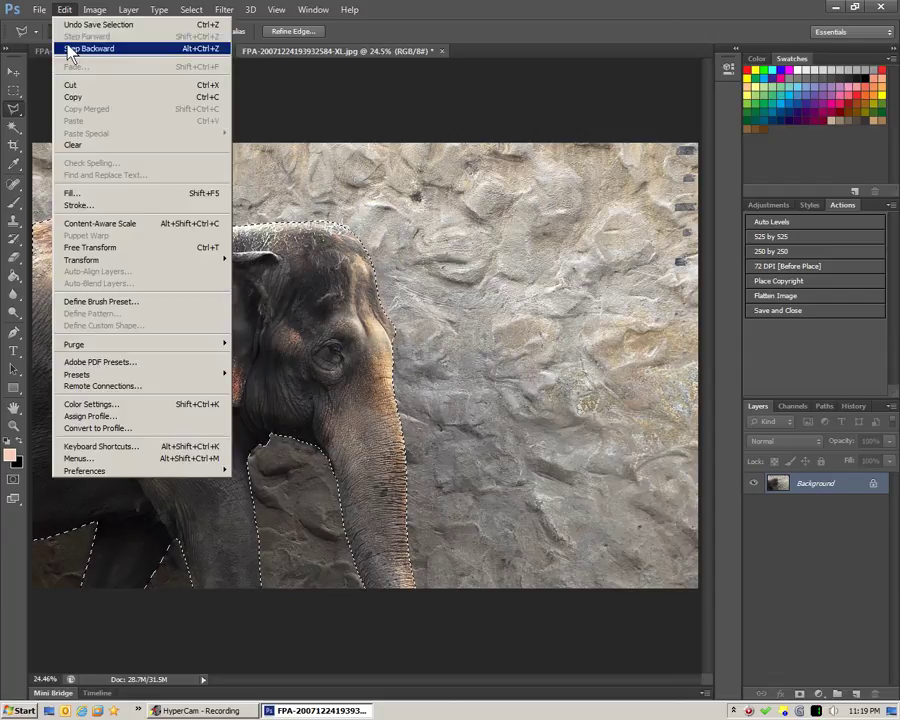
{"action": "left_click", "coordinate": [72, 96]}
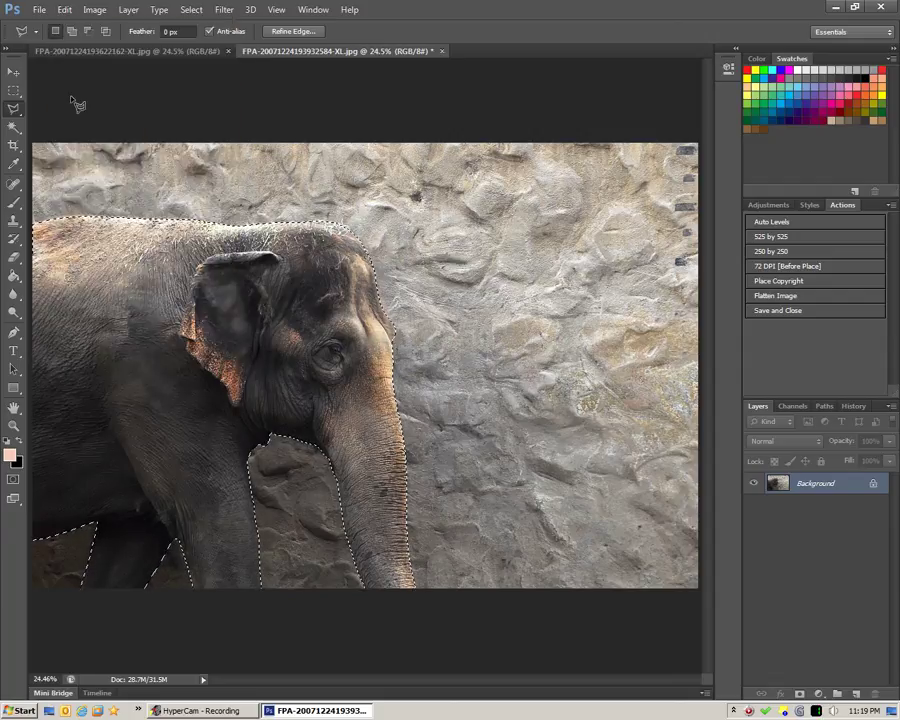
{"action": "left_click", "coordinate": [64, 10]}
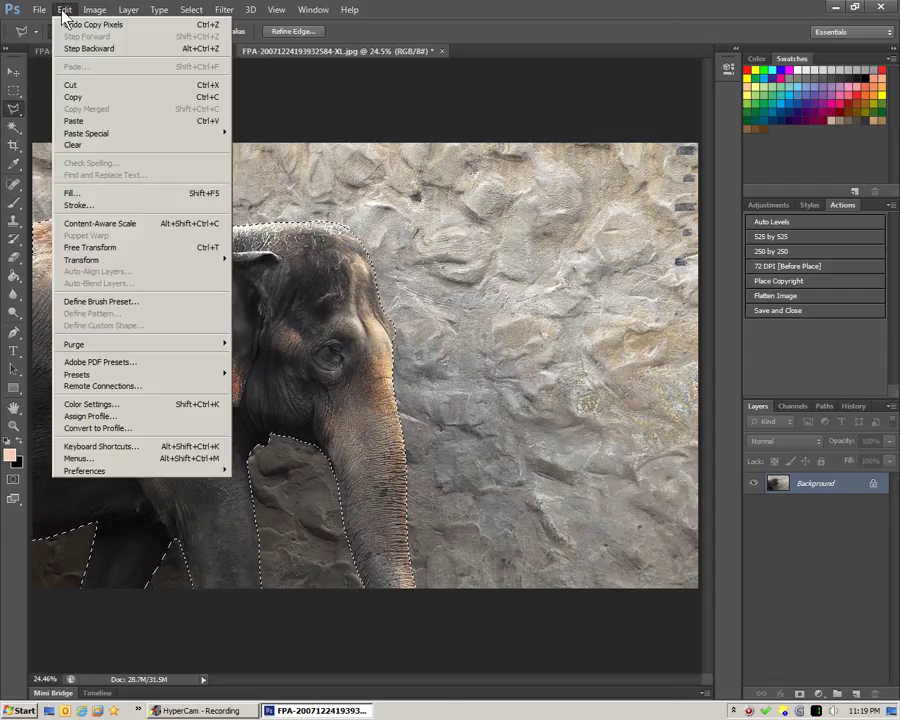
{"action": "left_click", "coordinate": [73, 121]}
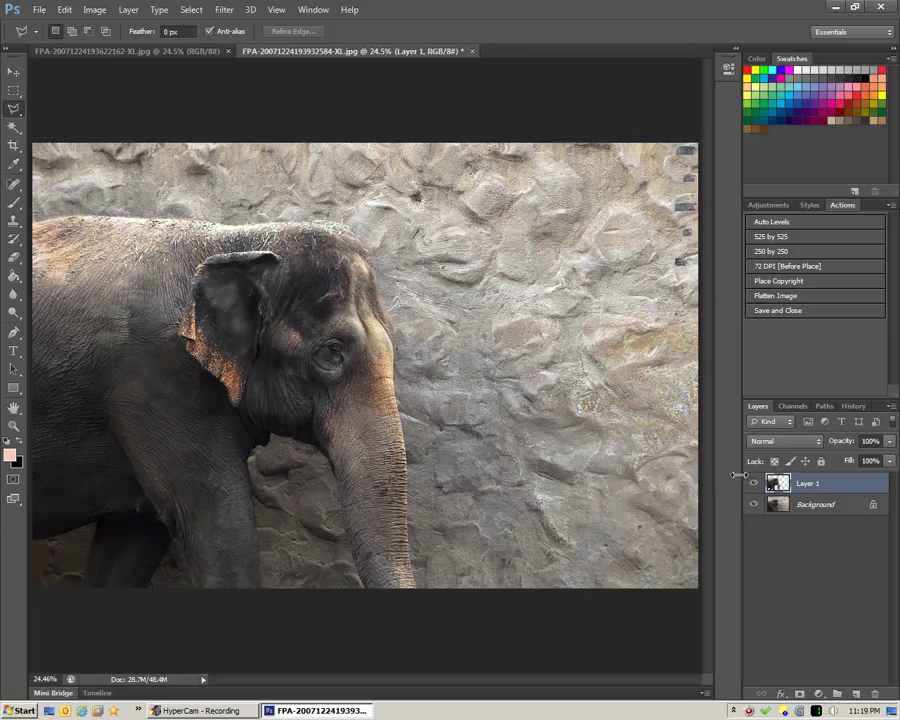
- Toggle the Background and Layer 1 visibility to check the elephant cut-out
{"action": "left_click", "coordinate": [754, 505]}
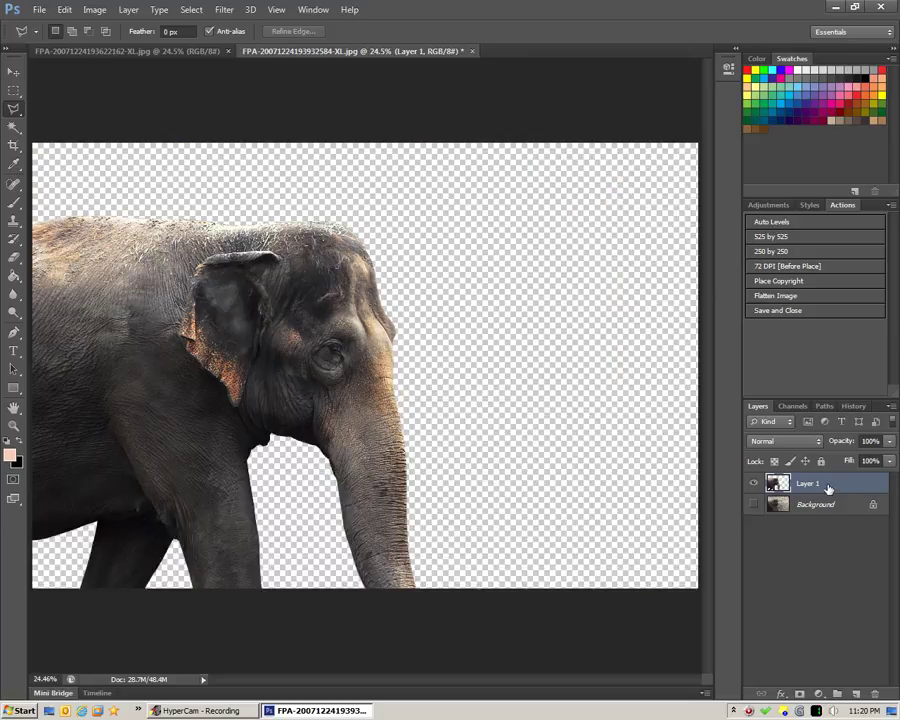
{"action": "left_click", "coordinate": [754, 484]}
{"action": "left_click", "coordinate": [755, 484]}
{"action": "left_click", "coordinate": [754, 505]}
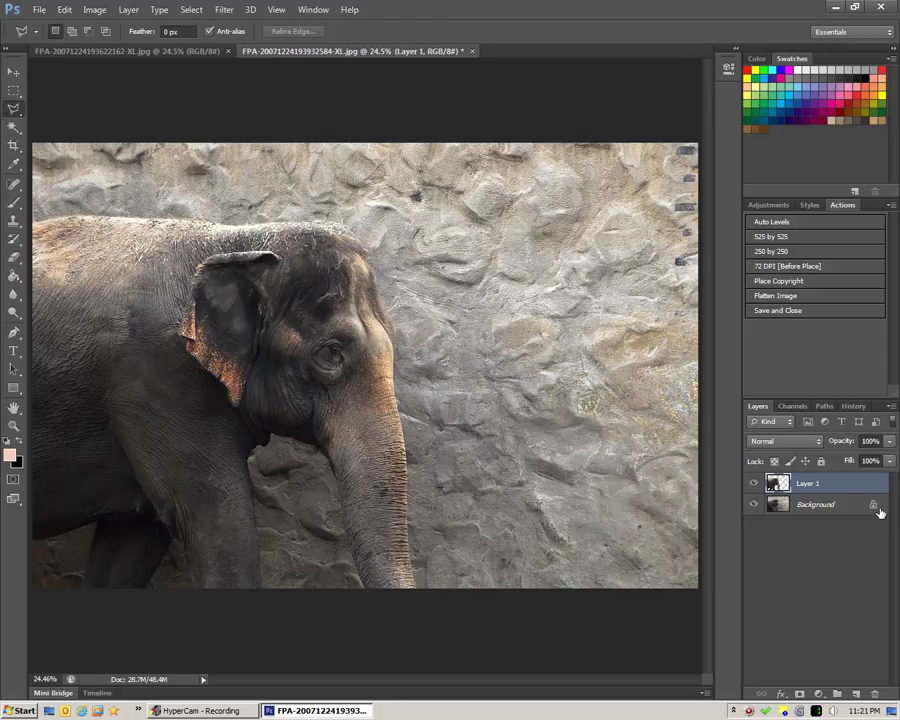
- Rename Layer 1 to 'Elephant', glance at the bark texture, then return to the elephant photo
{"action": "double_click", "coordinate": [808, 483]}
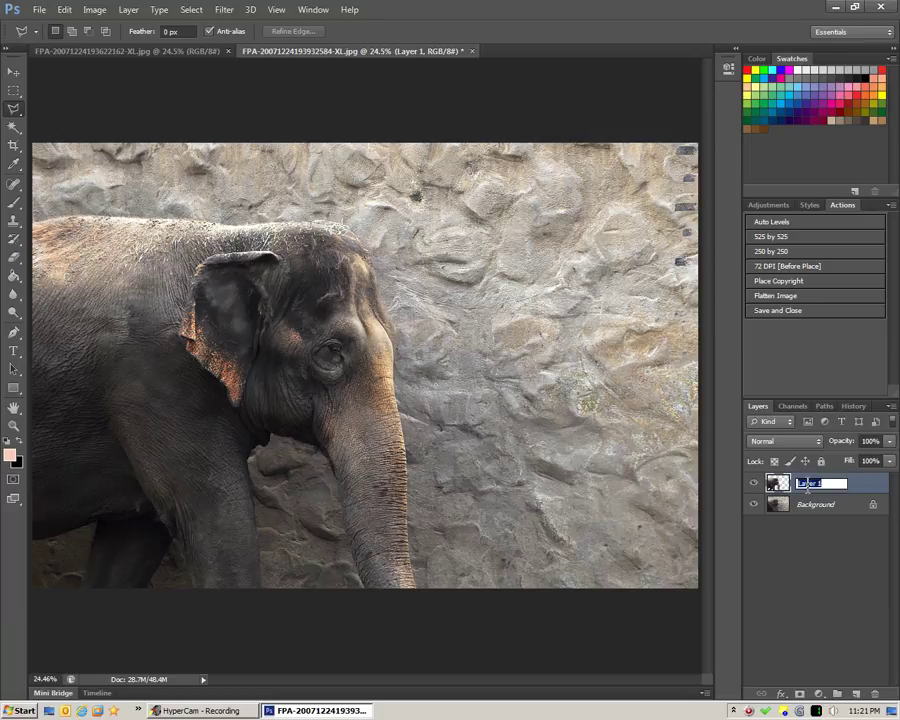
{"action": "type", "text": "Elephant"}
{"action": "key", "text": "Return"}
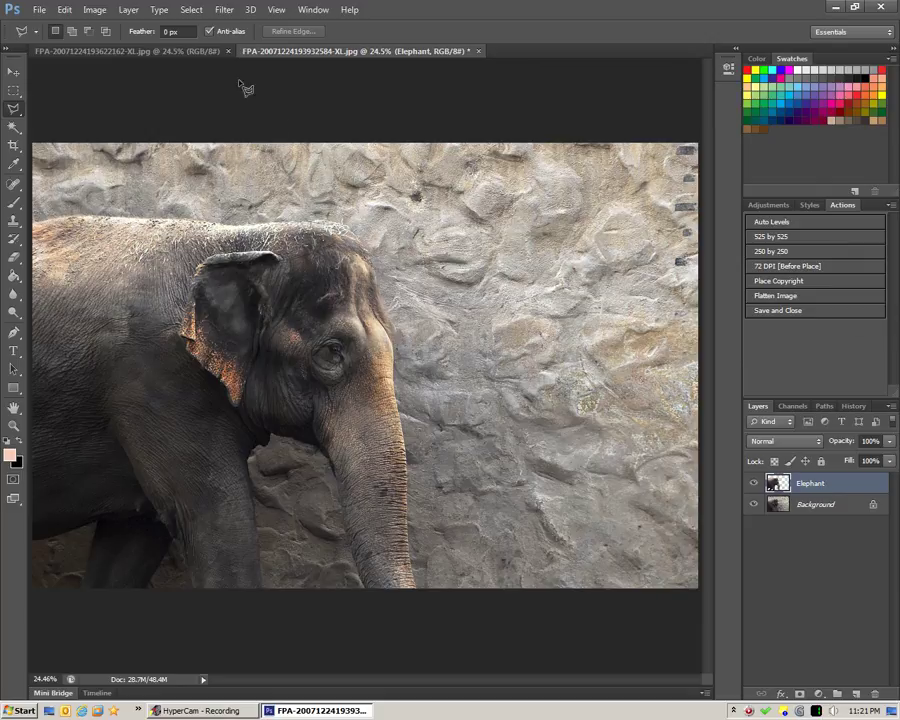
{"action": "left_click", "coordinate": [140, 55]}
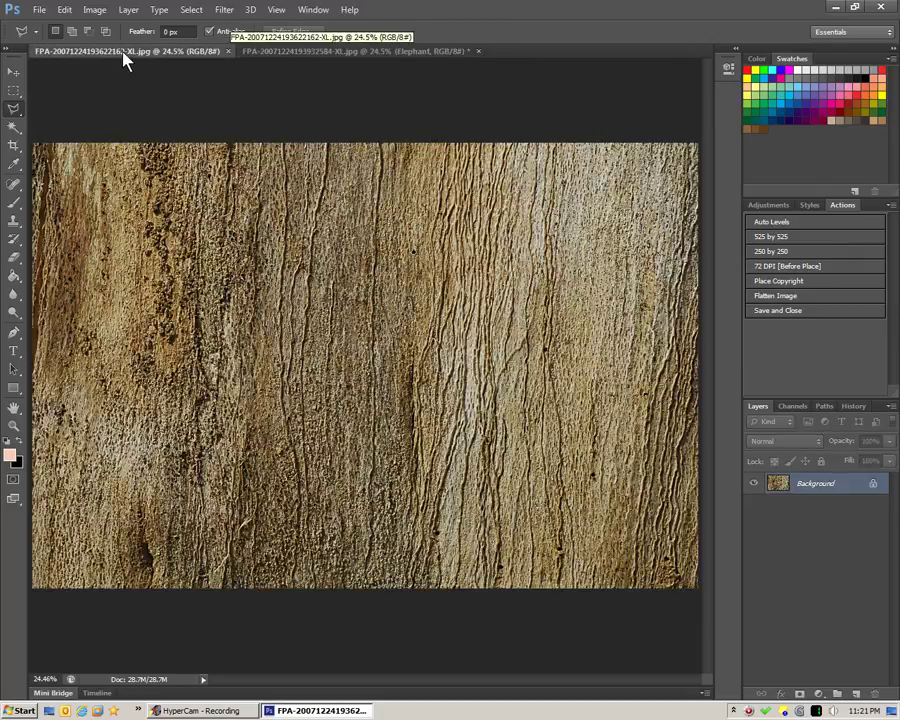
{"action": "left_click", "coordinate": [300, 52]}
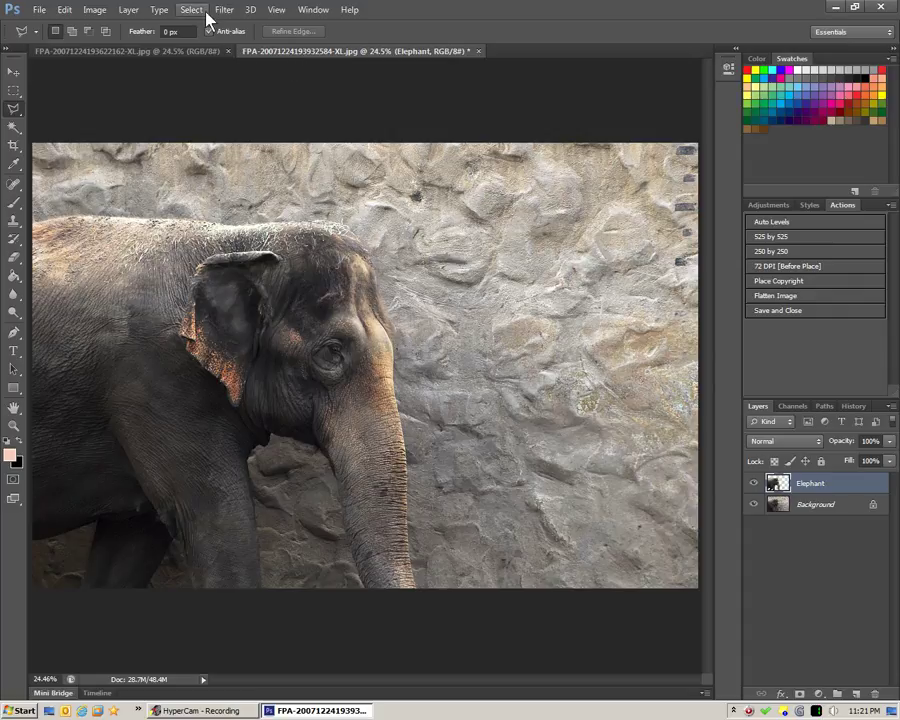
{"action": "left_click", "coordinate": [128, 14]}
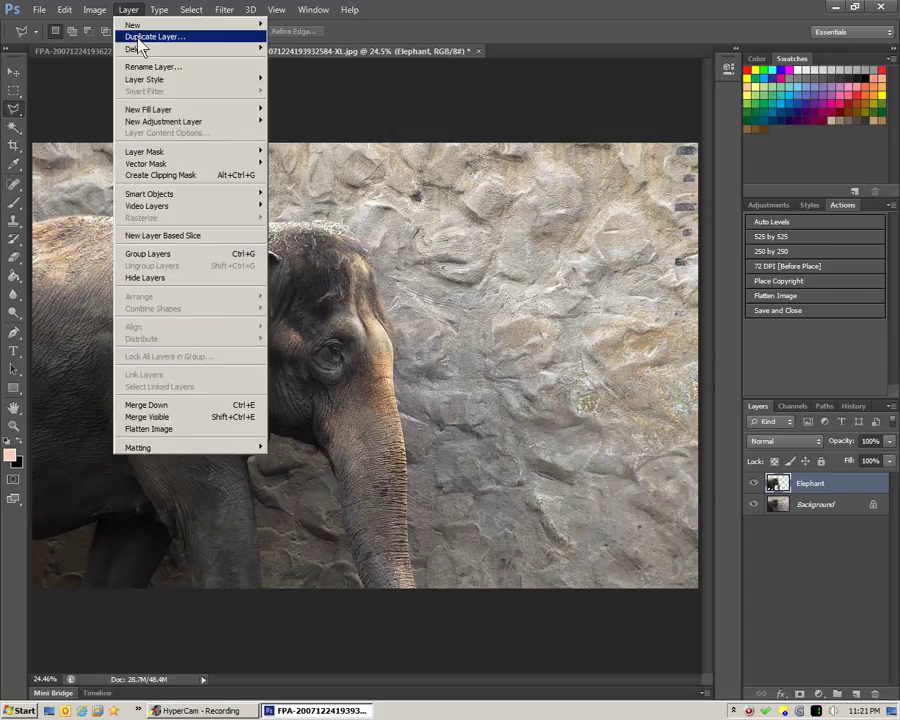
{"action": "left_click", "coordinate": [139, 38]}
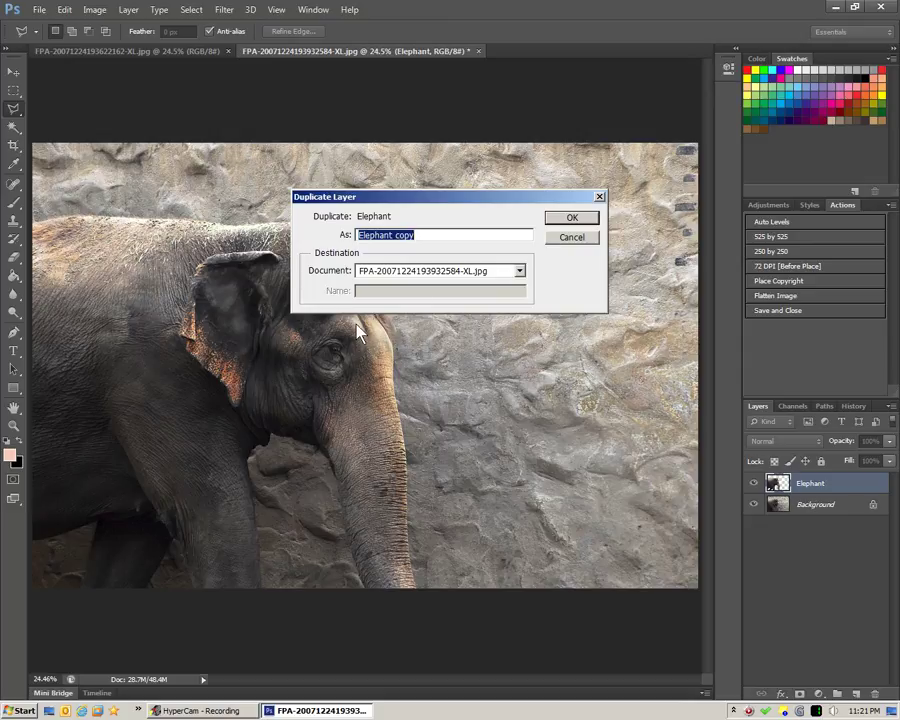
{"action": "left_click", "coordinate": [520, 272]}
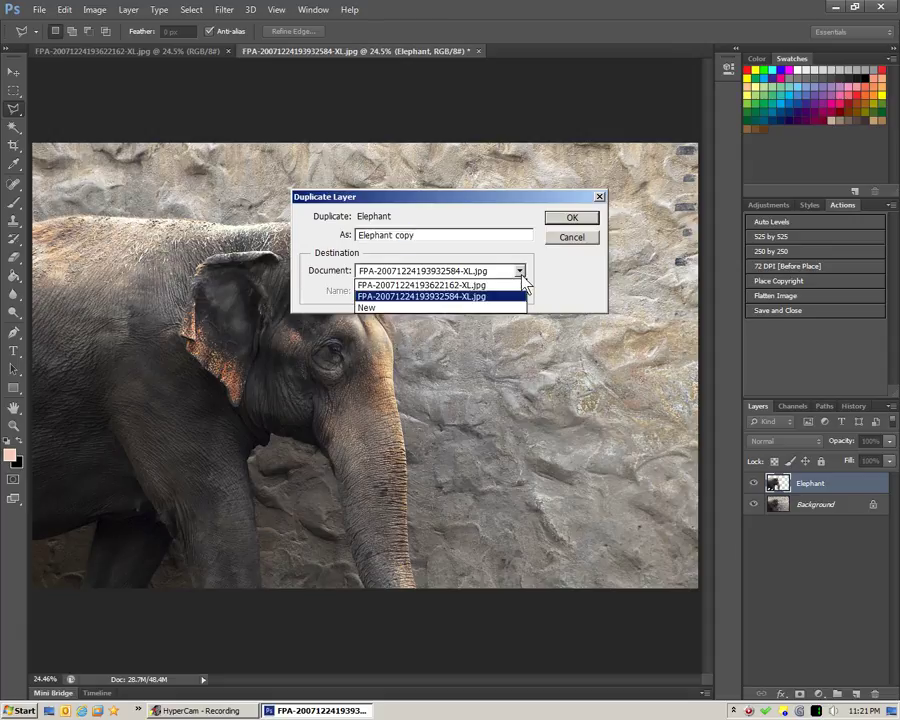
{"action": "left_click", "coordinate": [464, 287]}
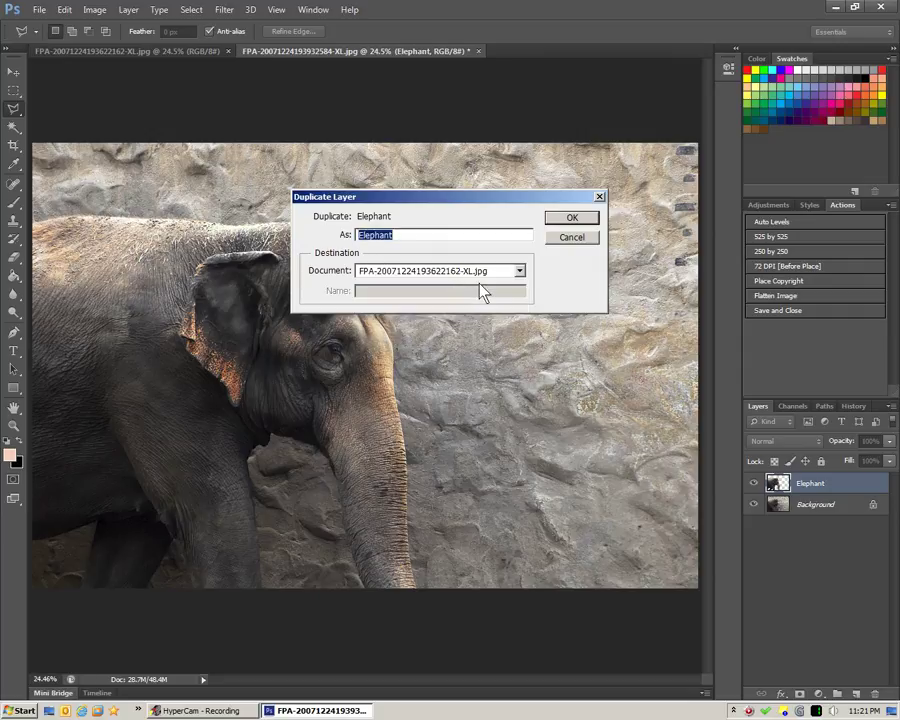
{"action": "left_click", "coordinate": [575, 220]}
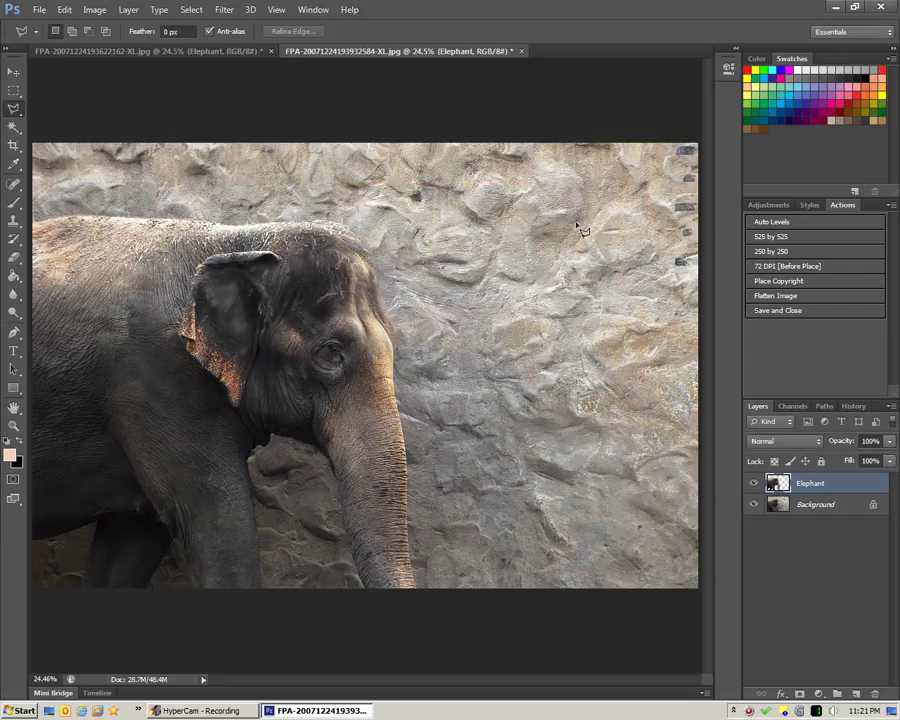
{"action": "left_click", "coordinate": [197, 55]}
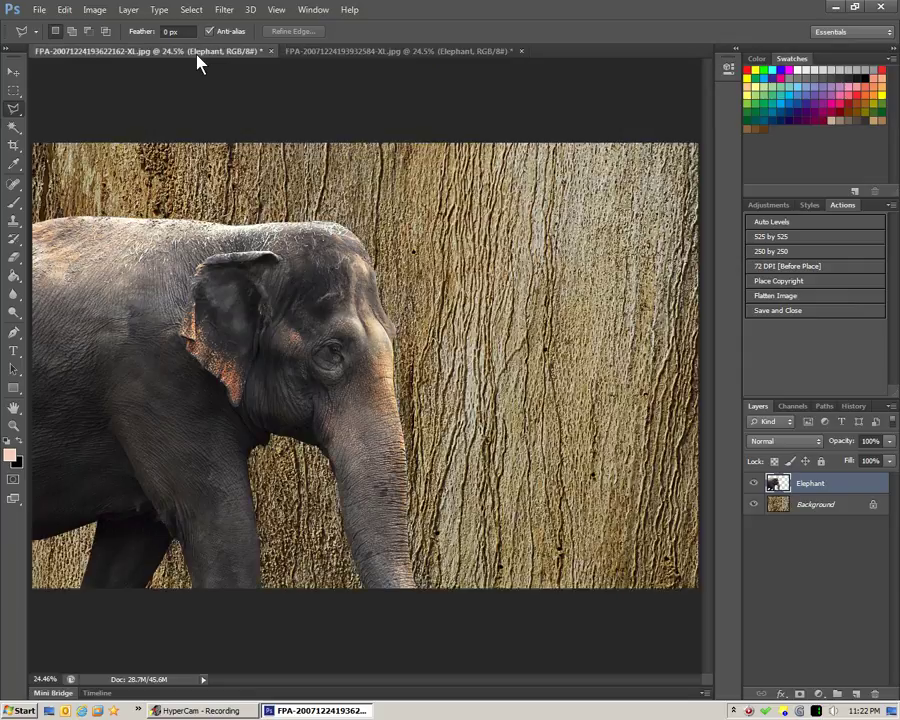